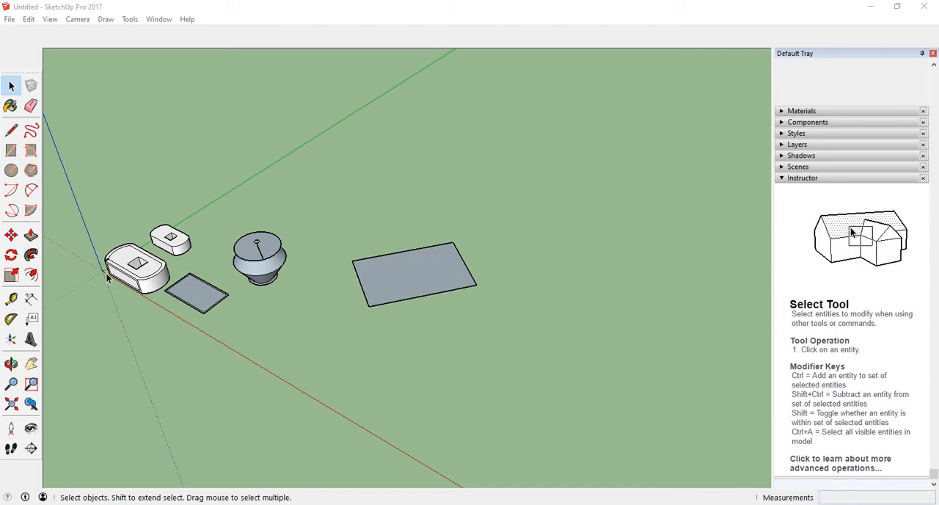
Place the drawing axes at the large rectangle's far-left corner, with red along its short edge and green along its long edge.
{"action": "left_click", "coordinate": [11, 339]}
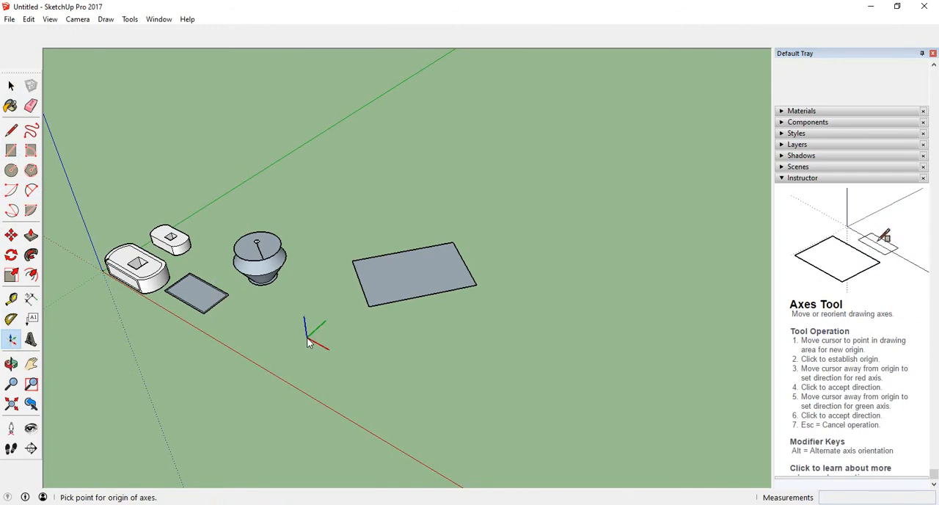
{"action": "scroll", "coordinate": [345, 272], "scroll_direction": "up", "scroll_amount": 5}
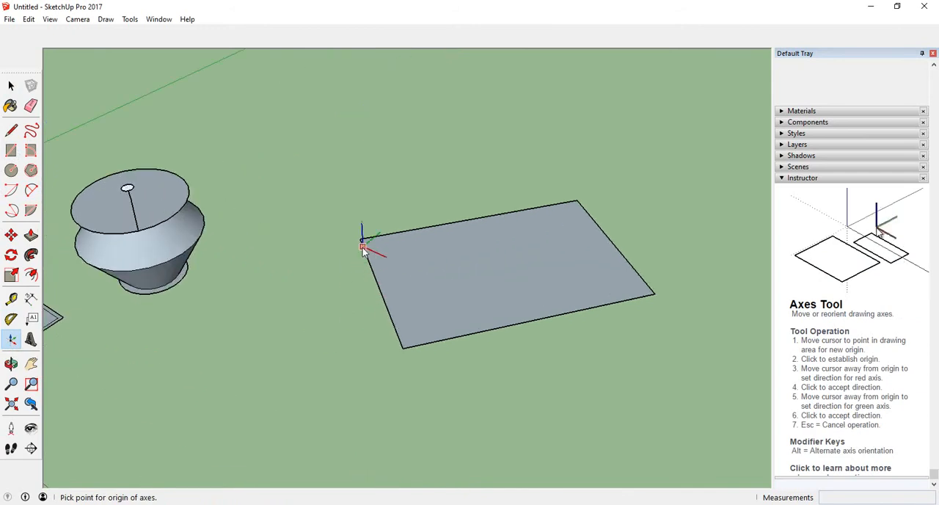
{"action": "scroll", "coordinate": [308, 242], "scroll_direction": "down", "scroll_amount": 3}
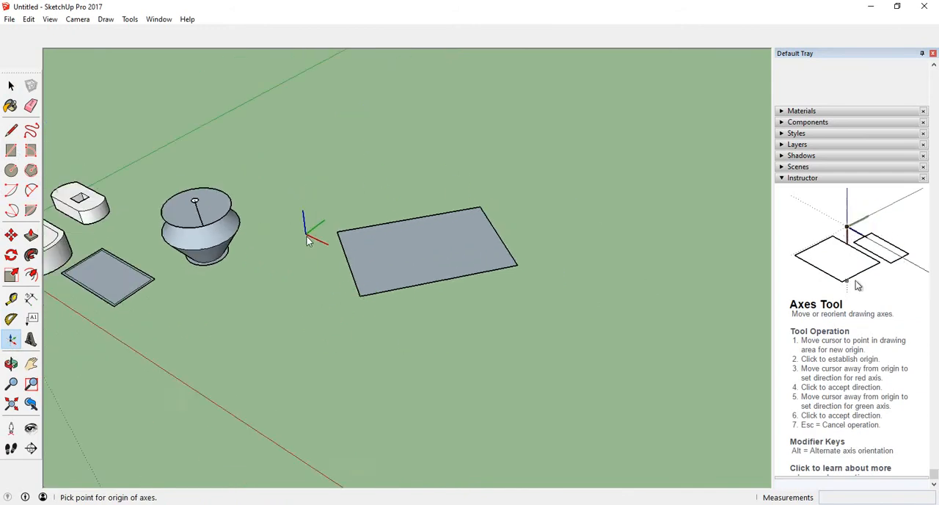
{"action": "scroll", "coordinate": [308, 242], "scroll_direction": "down", "scroll_amount": 2}
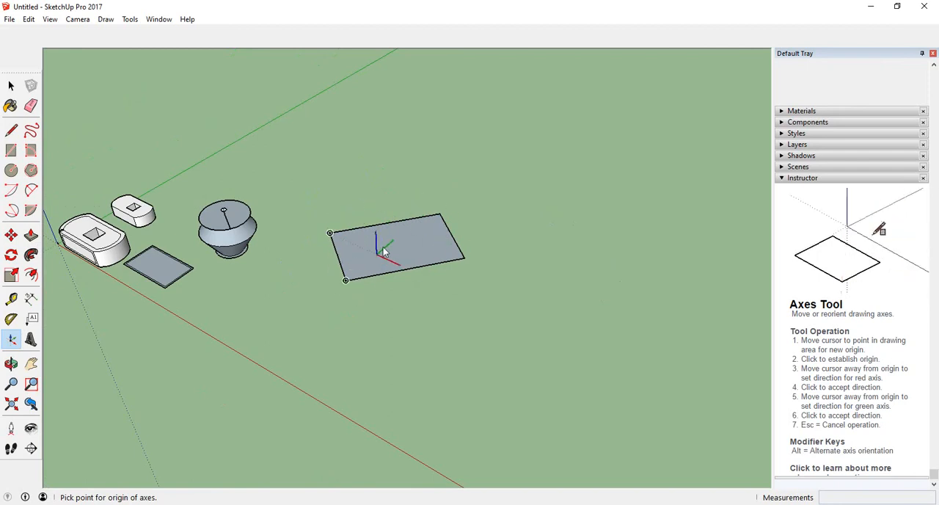
{"action": "scroll", "coordinate": [385, 253], "scroll_direction": "up", "scroll_amount": 1}
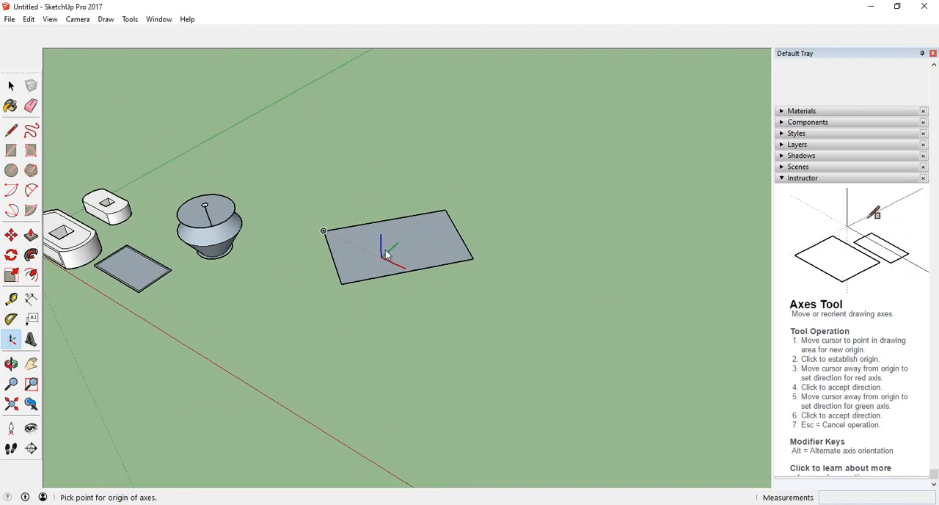
{"action": "left_click", "coordinate": [323, 232]}
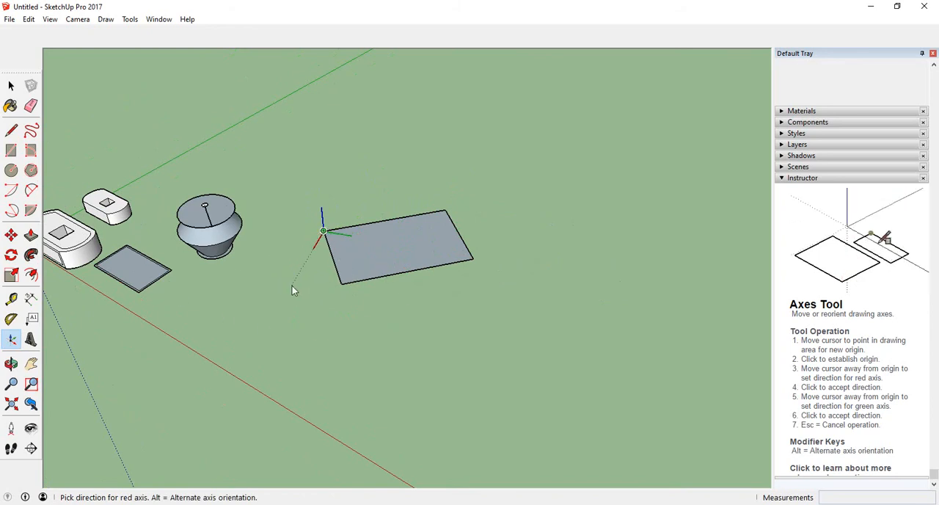
{"action": "left_click", "coordinate": [341, 286]}
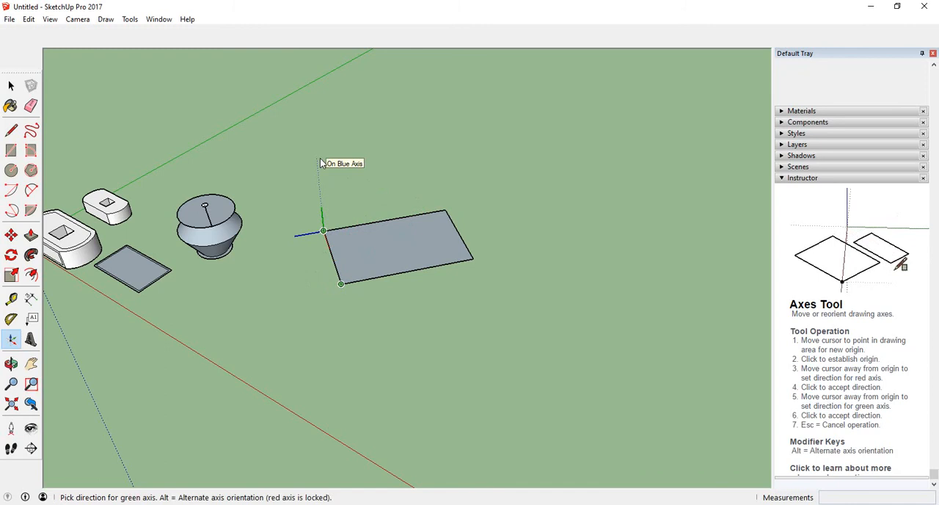
{"action": "left_click", "coordinate": [445, 212]}
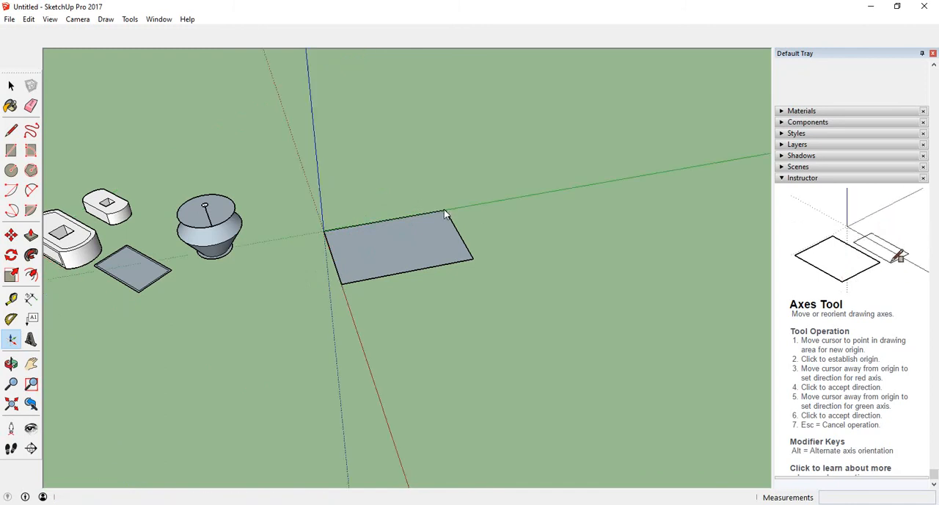
{"action": "key", "text": "space"}
{"action": "scroll", "coordinate": [344, 233], "scroll_direction": "up", "scroll_amount": 2}
{"action": "scroll", "coordinate": [462, 205], "scroll_direction": "down", "scroll_amount": 3}
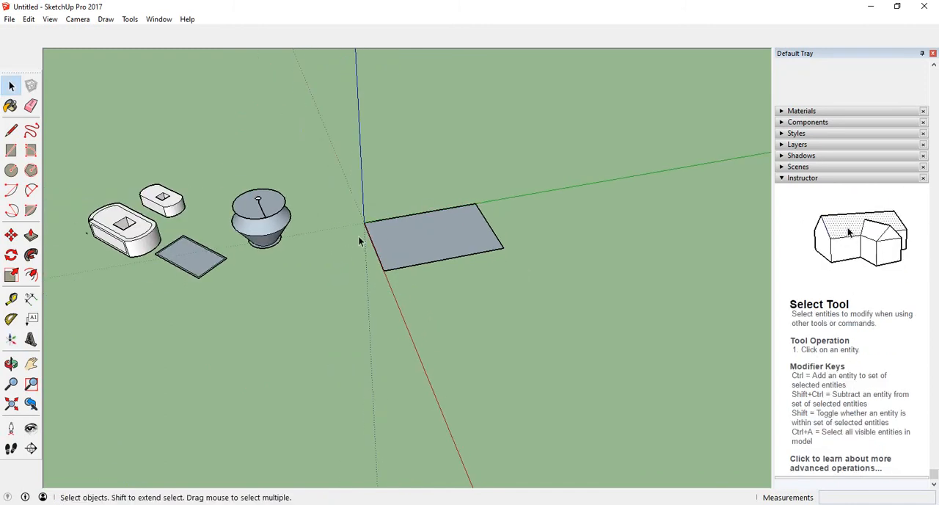
{"action": "scroll", "coordinate": [358, 235], "scroll_direction": "down", "scroll_amount": 2}
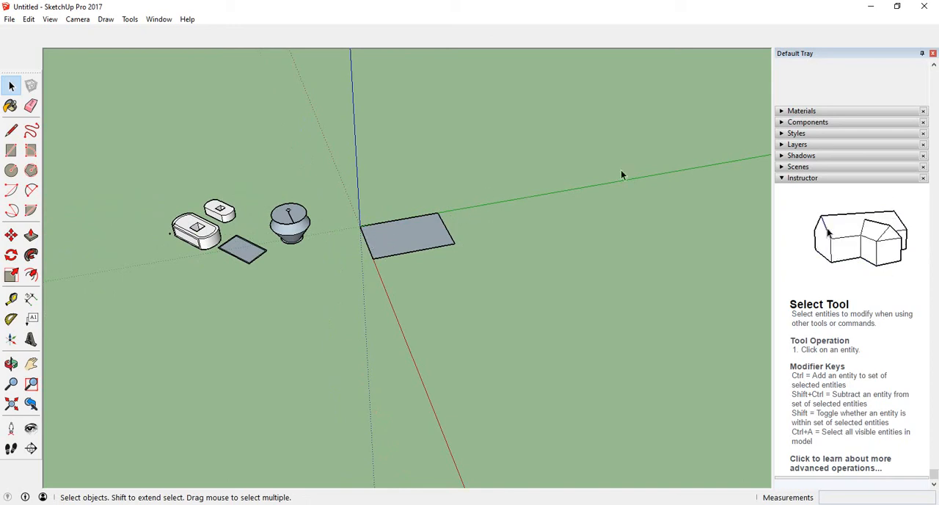
Relocate the drawing axes to the large rectangle's near-right corner, with red along the near long edge and green pointing straight up.
{"action": "left_click", "coordinate": [12, 339]}
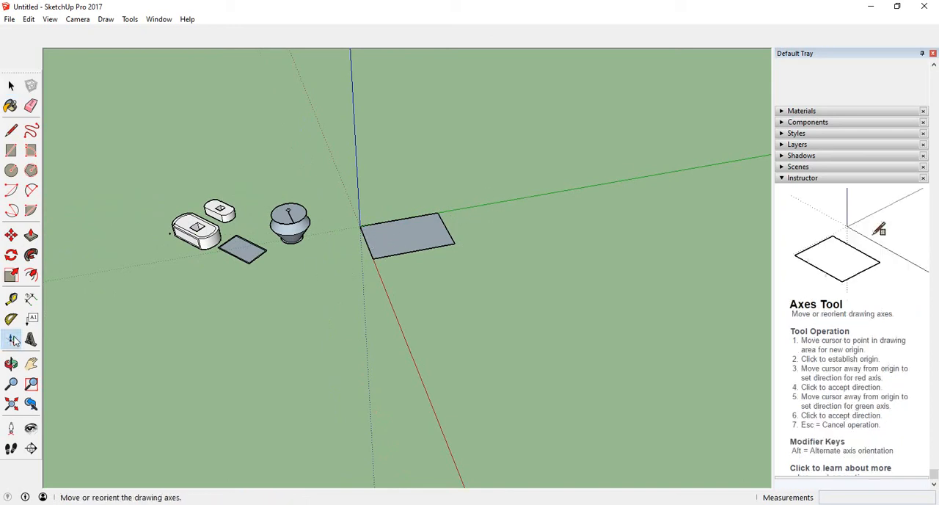
{"action": "left_click", "coordinate": [455, 244]}
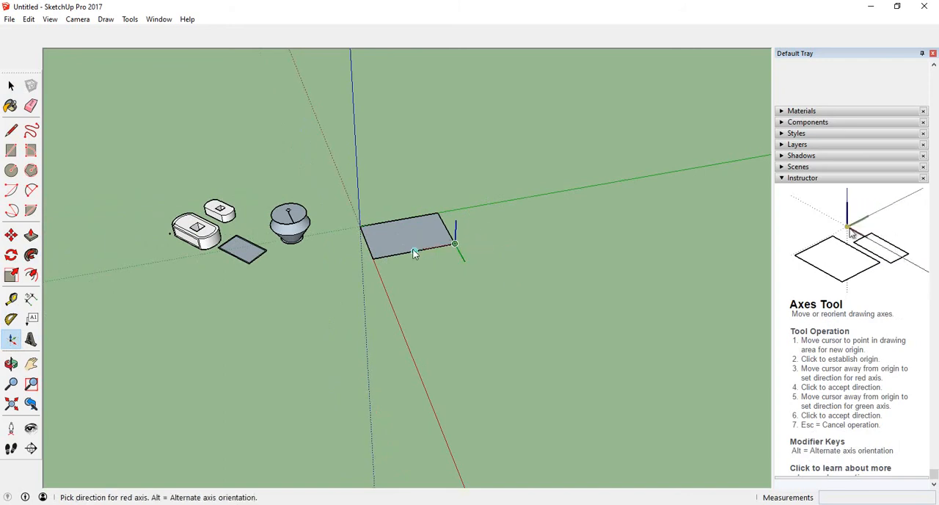
{"action": "left_click", "coordinate": [375, 259]}
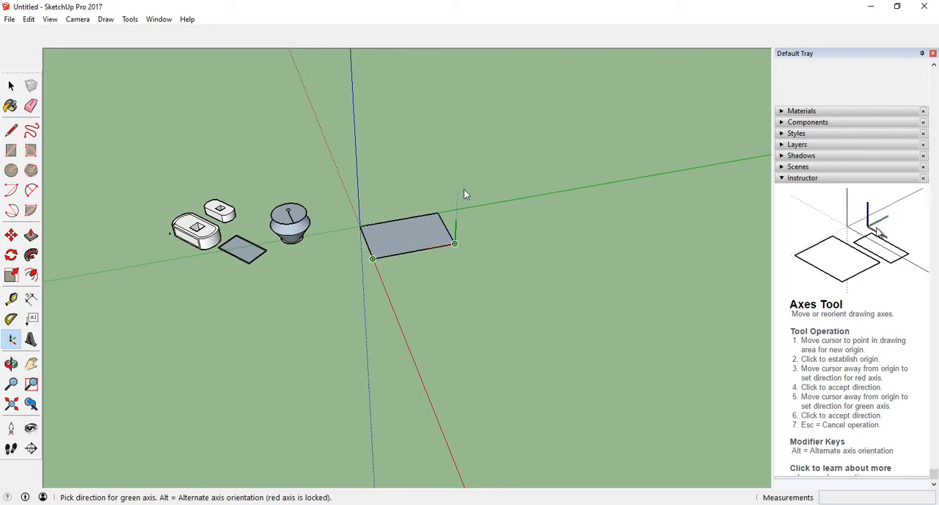
{"action": "left_click", "coordinate": [465, 143]}
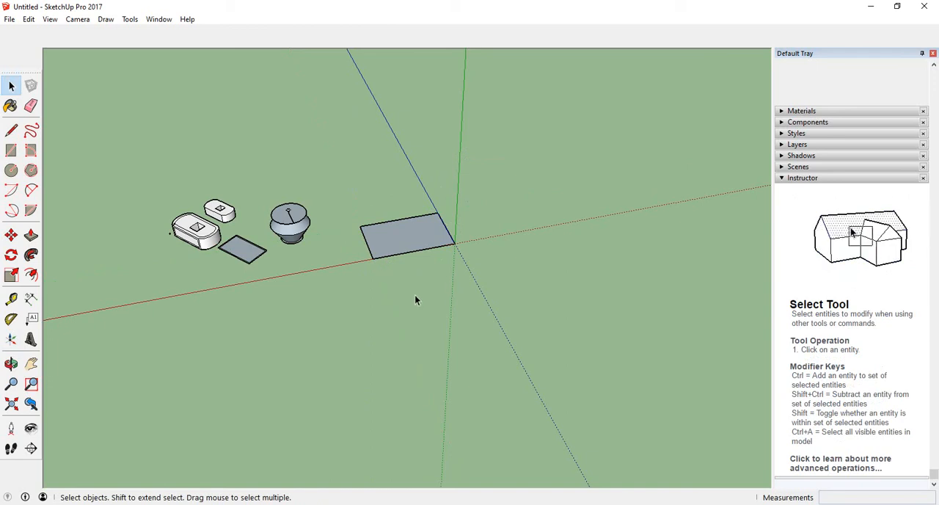
Reset the drawing axes to their original position and orientation.
{"action": "right_click", "coordinate": [455, 246]}
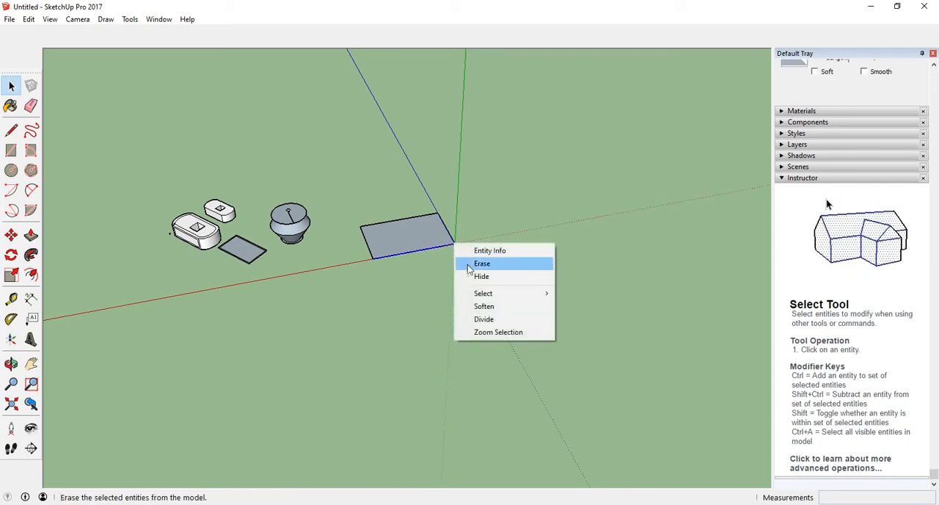
{"action": "left_click", "coordinate": [424, 262]}
{"action": "middle_click_drag", "start_coordinate": [424, 262], "coordinate": [459, 247]}
{"action": "right_click", "coordinate": [458, 246]}
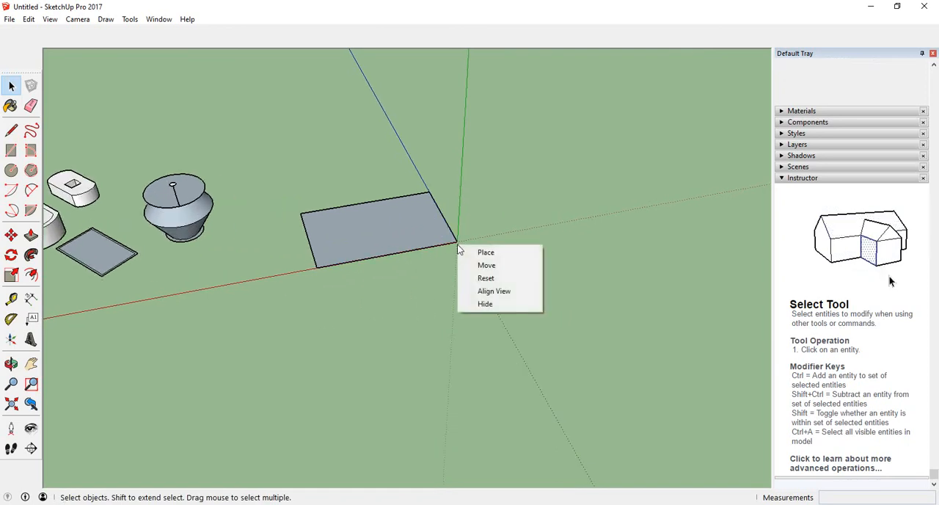
{"action": "left_click", "coordinate": [485, 280]}
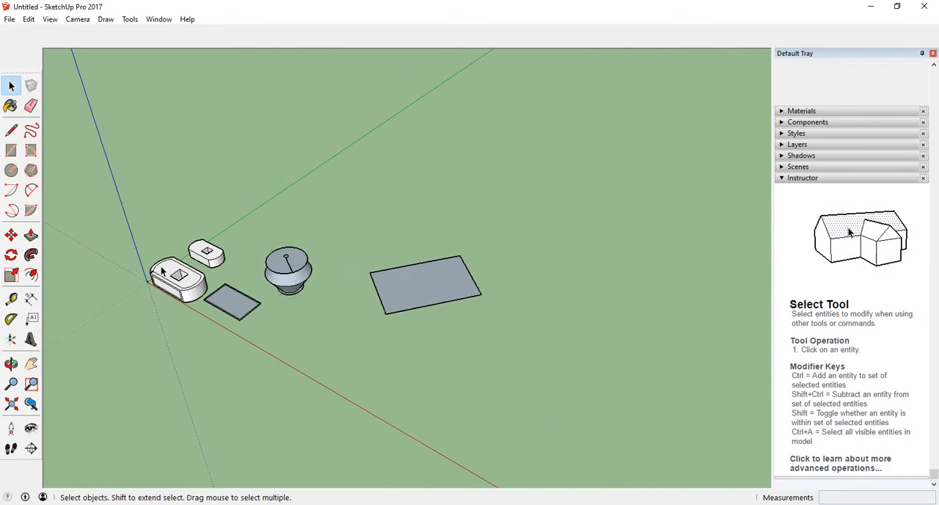
Draw a line splitting the semicircular profile on the larger block's rim, from the top of its arc to its base midpoint.
{"action": "scroll", "coordinate": [118, 276], "scroll_direction": "down", "scroll_amount": 2}
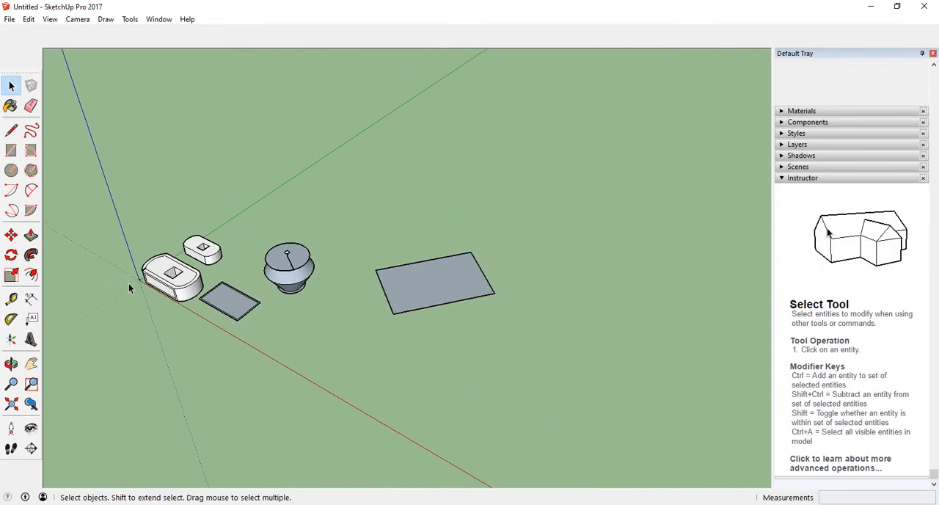
{"action": "scroll", "coordinate": [128, 284], "scroll_direction": "up", "scroll_amount": 3}
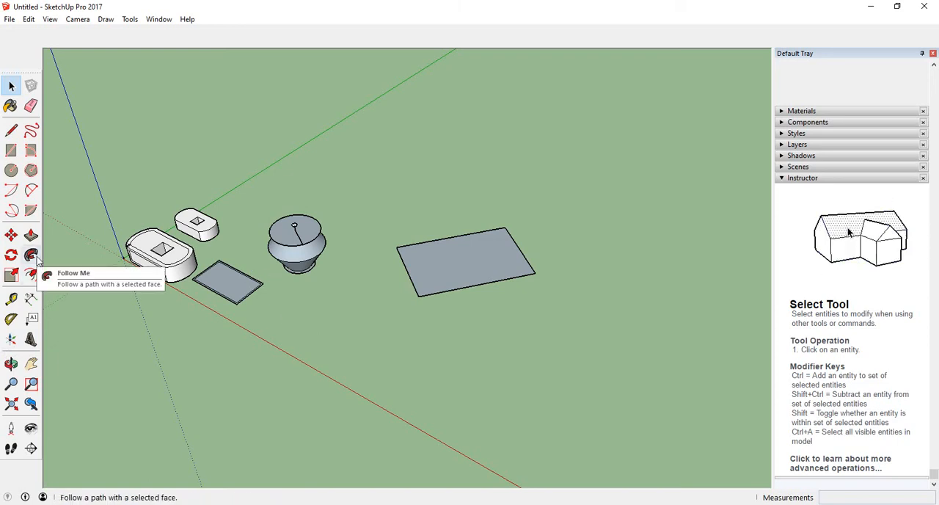
{"action": "scroll", "coordinate": [157, 272], "scroll_direction": "up", "scroll_amount": 5}
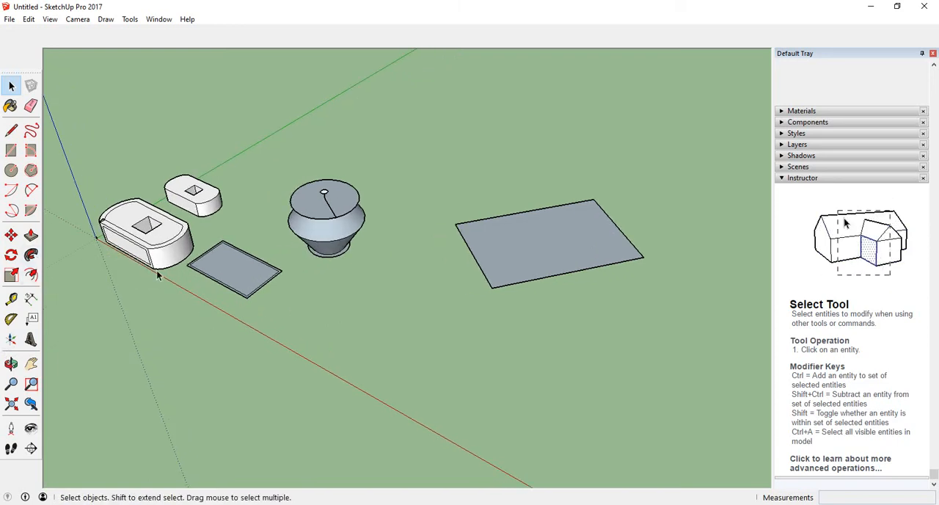
{"action": "middle_click_drag", "start_coordinate": [95, 267], "coordinate": [203, 321]}
{"action": "scroll", "coordinate": [500, 272], "scroll_direction": "down", "scroll_amount": 3}
{"action": "scroll", "coordinate": [290, 308], "scroll_direction": "up", "scroll_amount": 3}
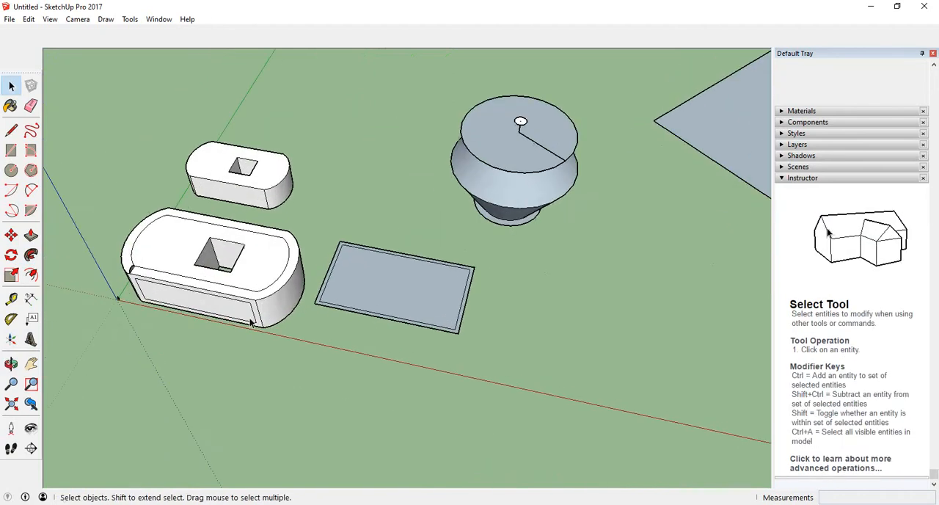
{"action": "scroll", "coordinate": [323, 217], "scroll_direction": "up", "scroll_amount": 2}
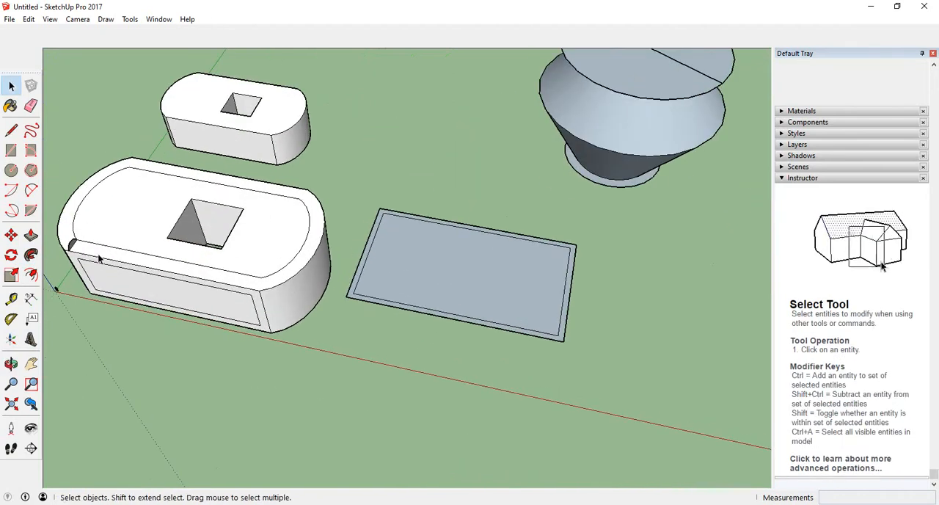
{"action": "middle_click_drag", "start_coordinate": [220, 295], "coordinate": [192, 276]}
{"action": "scroll", "coordinate": [74, 380], "scroll_direction": "up", "scroll_amount": 6}
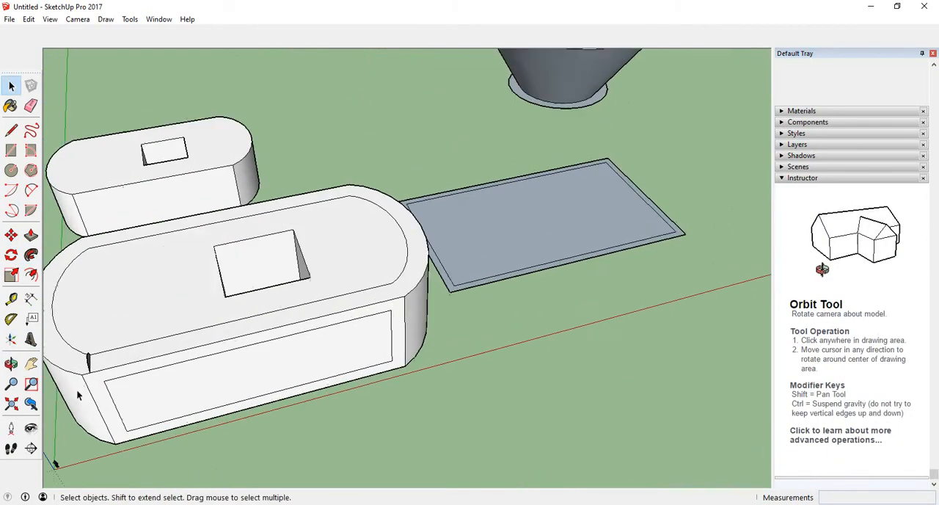
{"action": "middle_click_drag", "start_coordinate": [73, 380], "coordinate": [436, 373]}
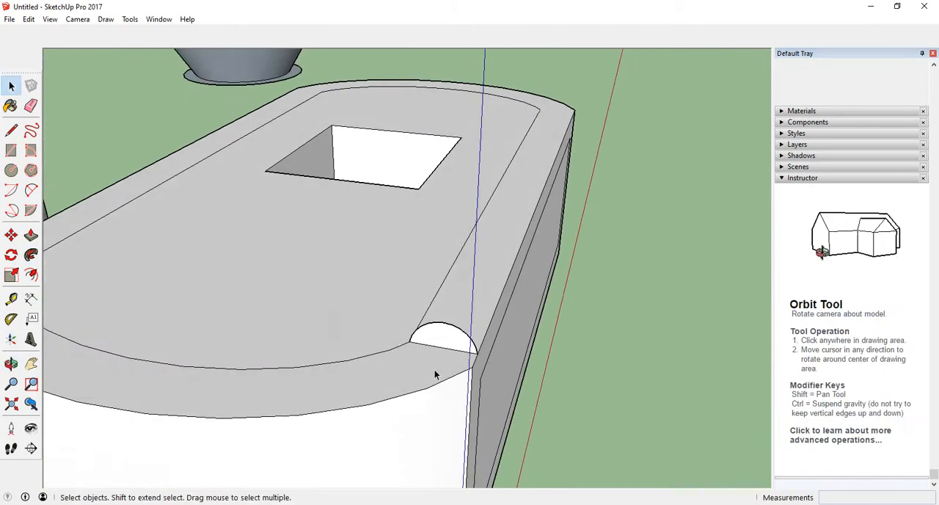
{"action": "middle_click_drag", "start_coordinate": [360, 390], "coordinate": [436, 320]}
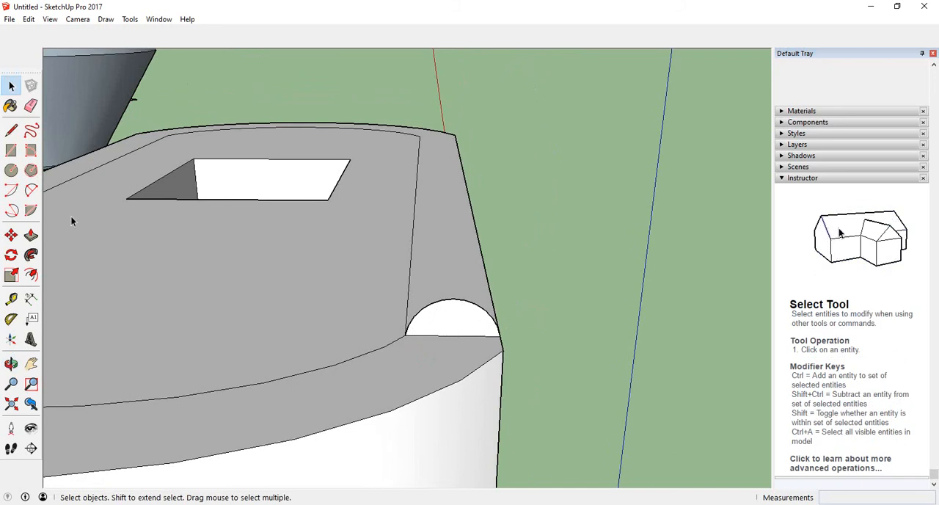
{"action": "left_click", "coordinate": [11, 130]}
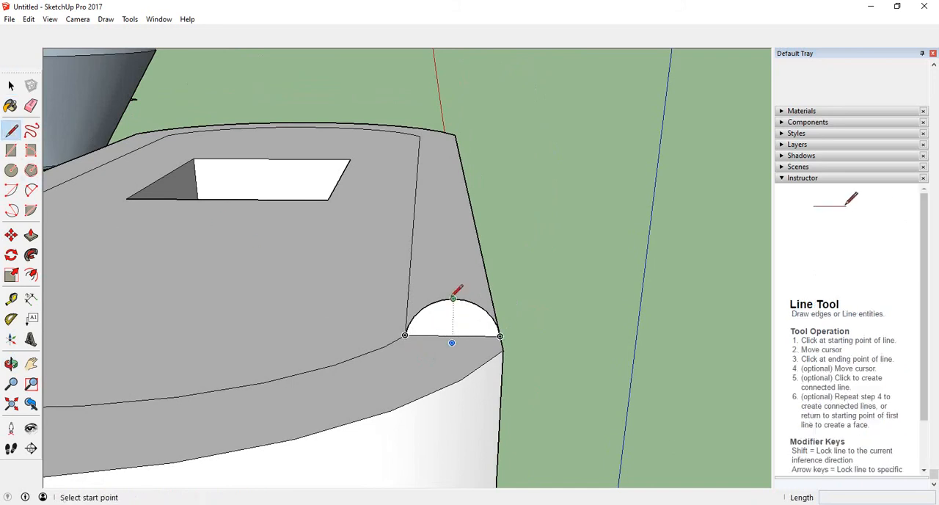
{"action": "left_click", "coordinate": [453, 298]}
{"action": "left_click", "coordinate": [453, 335]}
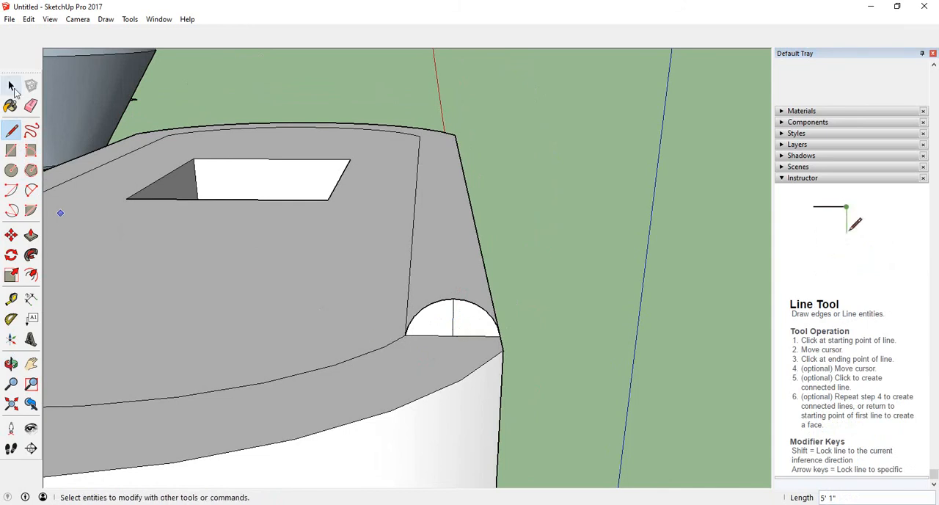
Delete the arc and base edge of the semicircle's inner half, leaving only the quarter-circle profile at the block's outer edge.
{"action": "left_click", "coordinate": [12, 87]}
{"action": "left_click", "coordinate": [439, 305]}
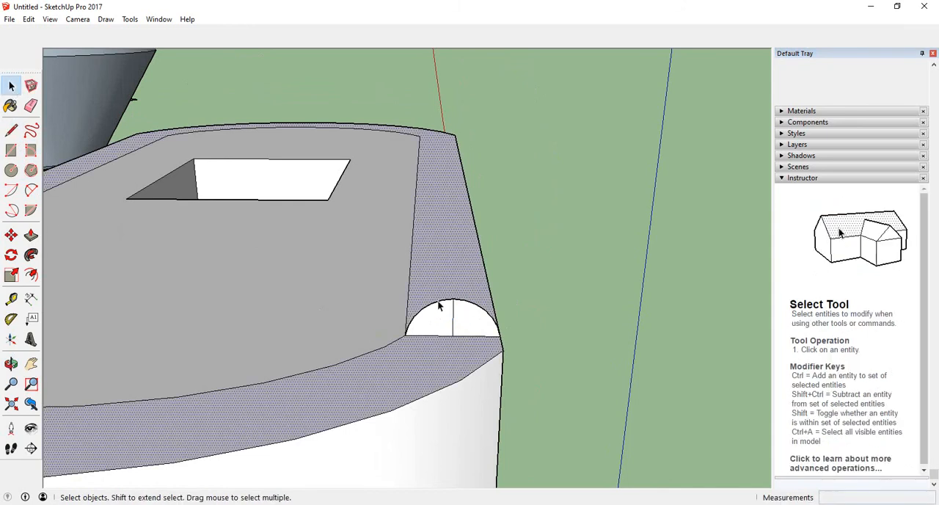
{"action": "left_click", "coordinate": [307, 314]}
{"action": "left_click", "coordinate": [430, 311]}
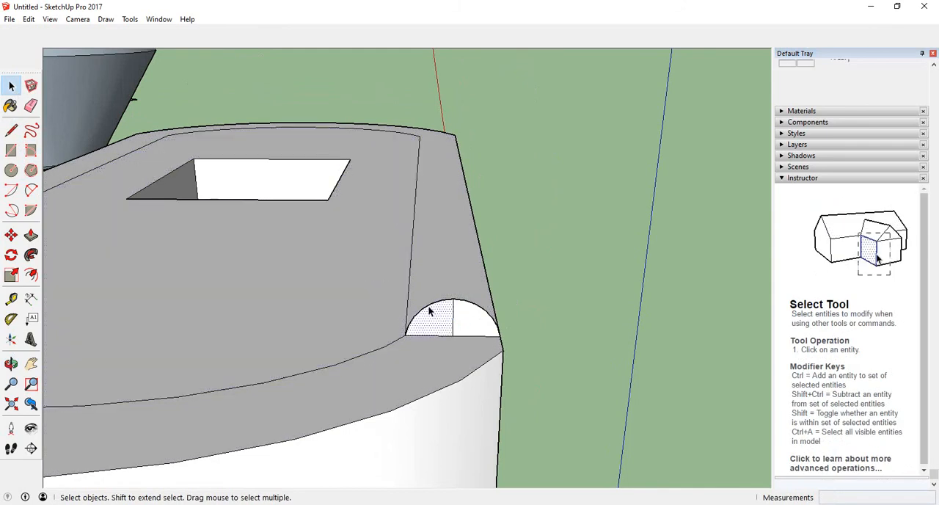
{"action": "left_click", "coordinate": [429, 309]}
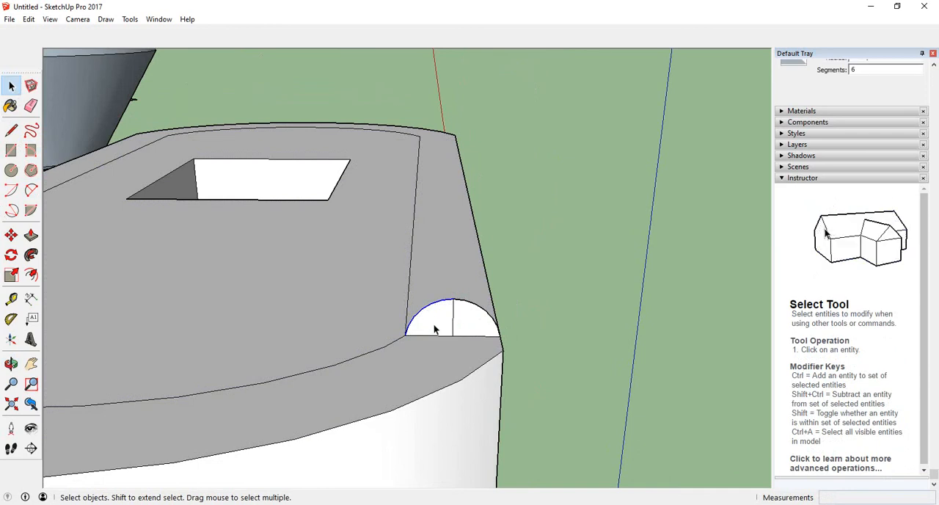
{"action": "double_click", "coordinate": [435, 335]}
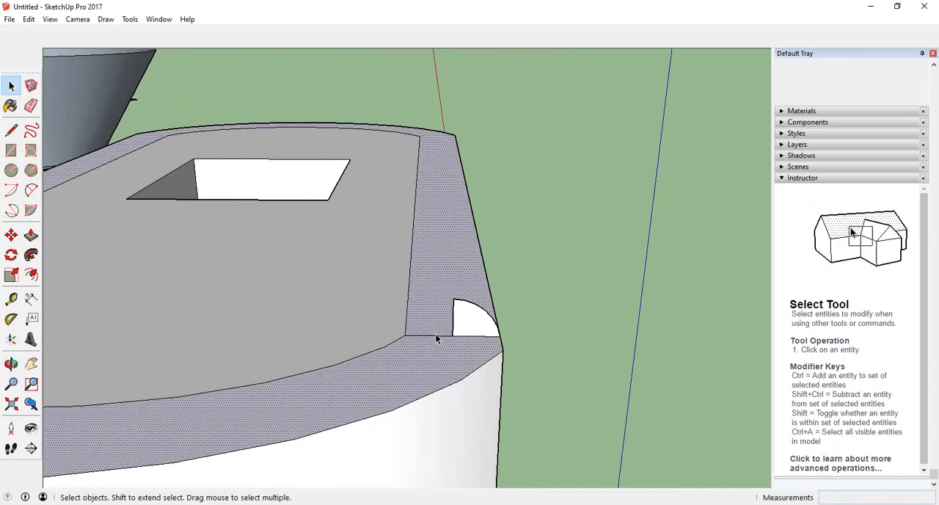
{"action": "left_click", "coordinate": [438, 336]}
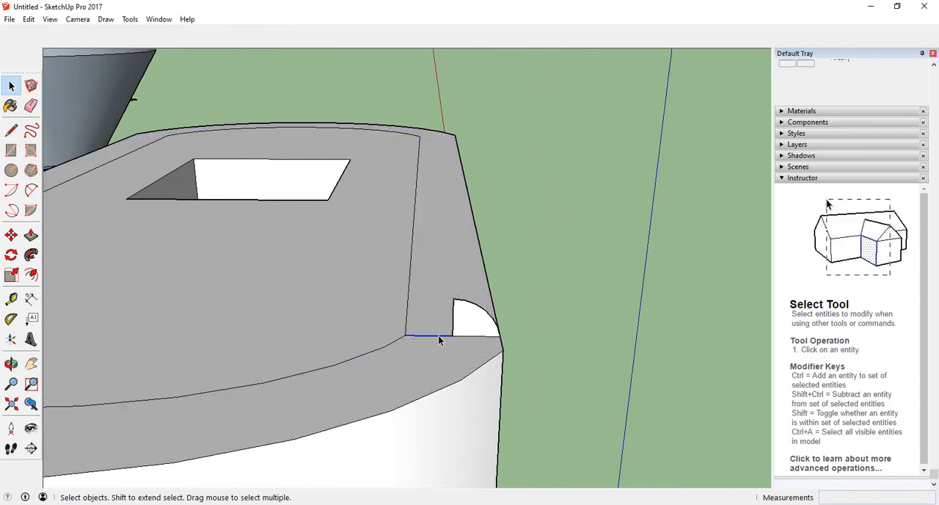
{"action": "key", "text": "Delete"}
Examine the quarter-circle profile and the larger block's rim from several sides.
{"action": "middle_click_drag", "start_coordinate": [508, 366], "coordinate": [562, 396]}
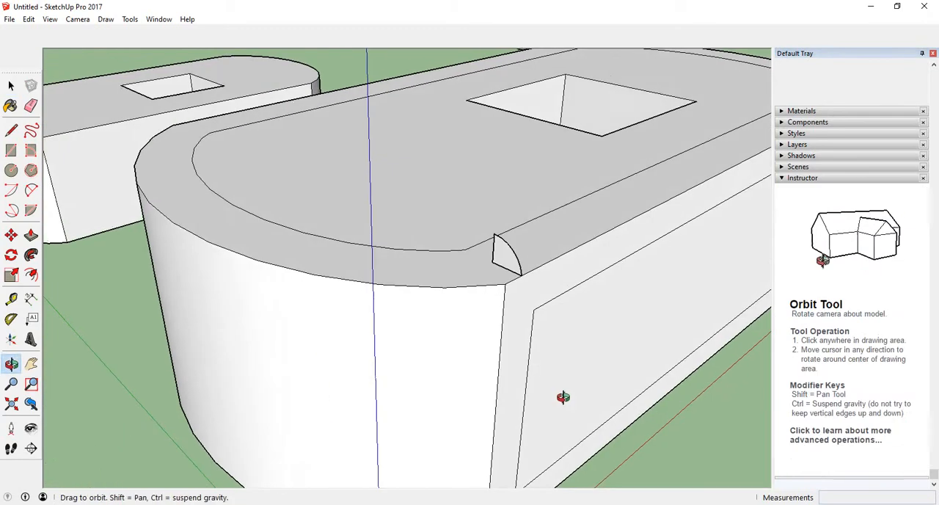
{"action": "middle_click_drag", "start_coordinate": [507, 329], "coordinate": [364, 394]}
{"action": "scroll", "coordinate": [299, 342], "scroll_direction": "down", "scroll_amount": 3}
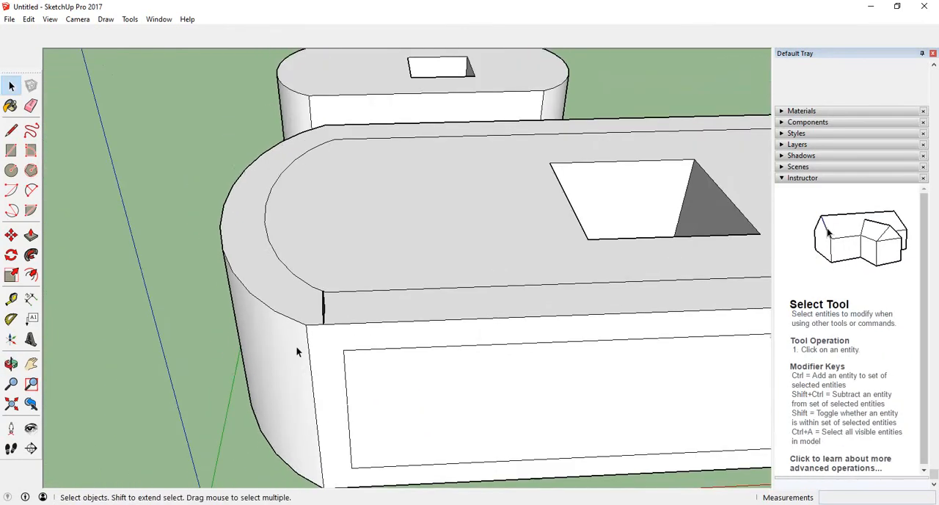
{"action": "middle_click_drag", "start_coordinate": [295, 347], "coordinate": [326, 383]}
{"action": "scroll", "coordinate": [534, 237], "scroll_direction": "down", "scroll_amount": 3}
{"action": "middle_click_drag", "start_coordinate": [534, 237], "coordinate": [196, 342]}
{"action": "scroll", "coordinate": [512, 315], "scroll_direction": "up", "scroll_amount": 3}
{"action": "scroll", "coordinate": [512, 315], "scroll_direction": "up", "scroll_amount": 3}
{"action": "middle_click_drag", "start_coordinate": [291, 327], "coordinate": [251, 335]}
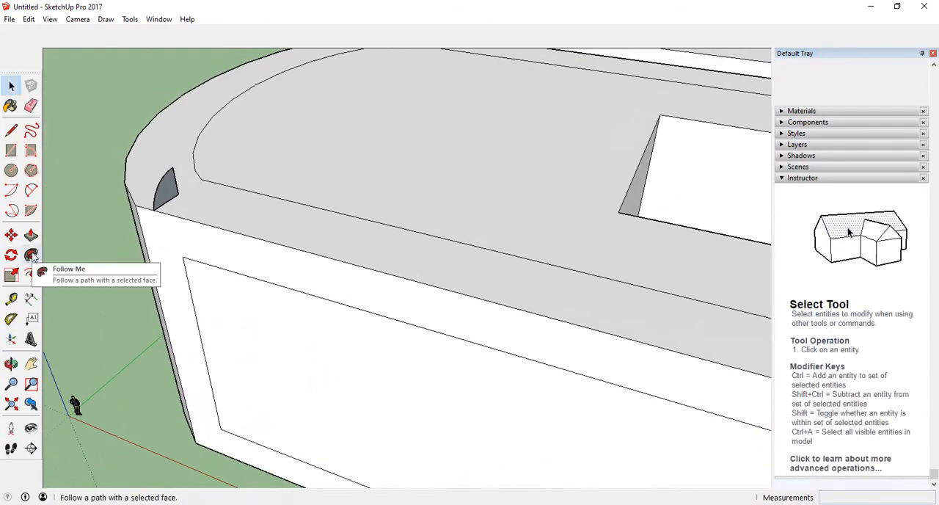
Try to sweep the quarter-circle profile with Follow Me along the larger block's long rim edge and around the adjoining rounded end.
{"action": "left_click", "coordinate": [31, 254]}
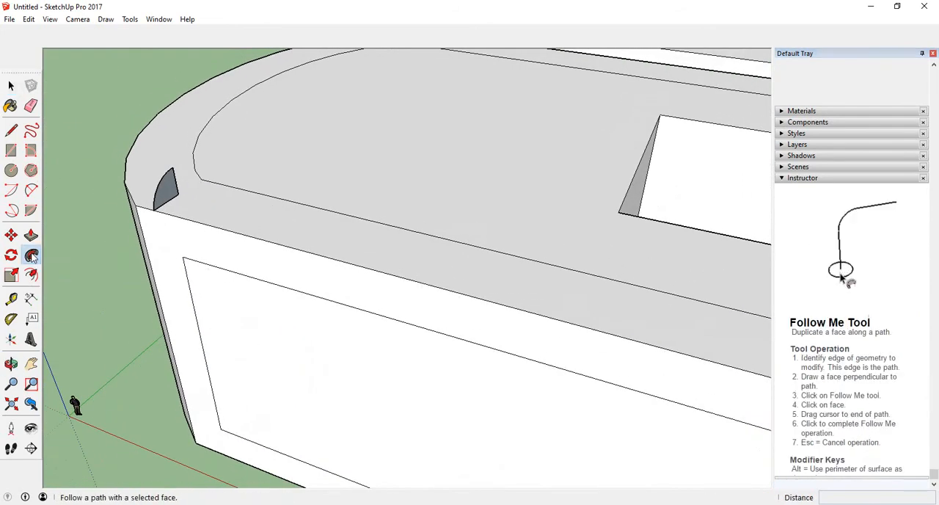
{"action": "left_click", "coordinate": [167, 197]}
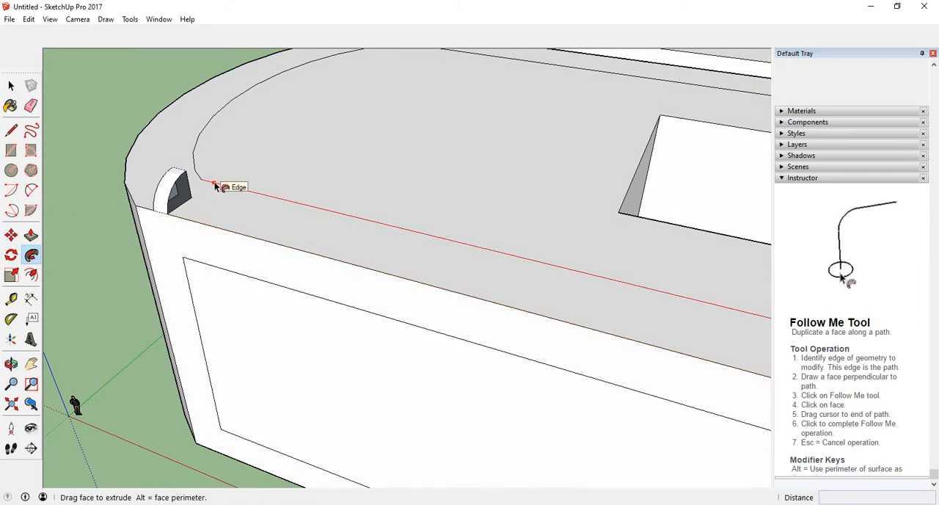
{"action": "left_click", "coordinate": [176, 222]}
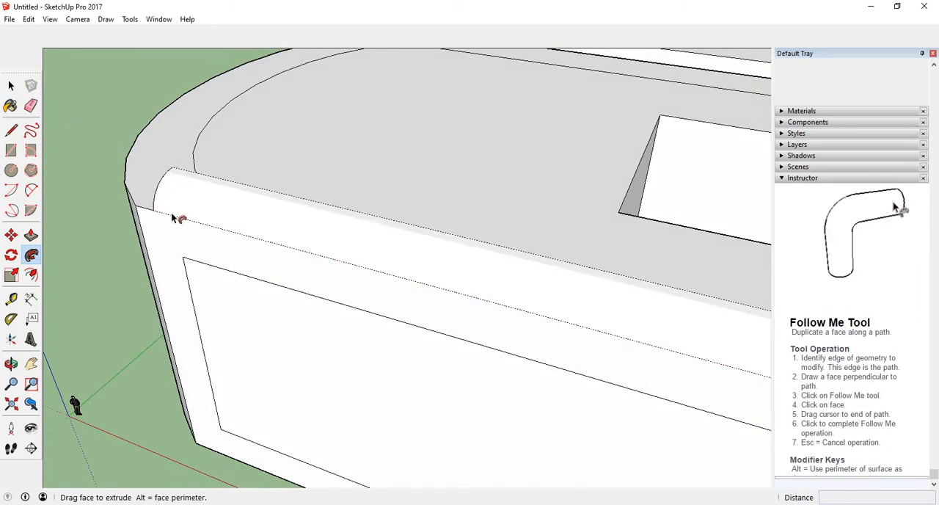
{"action": "scroll", "coordinate": [174, 214], "scroll_direction": "down", "scroll_amount": 6}
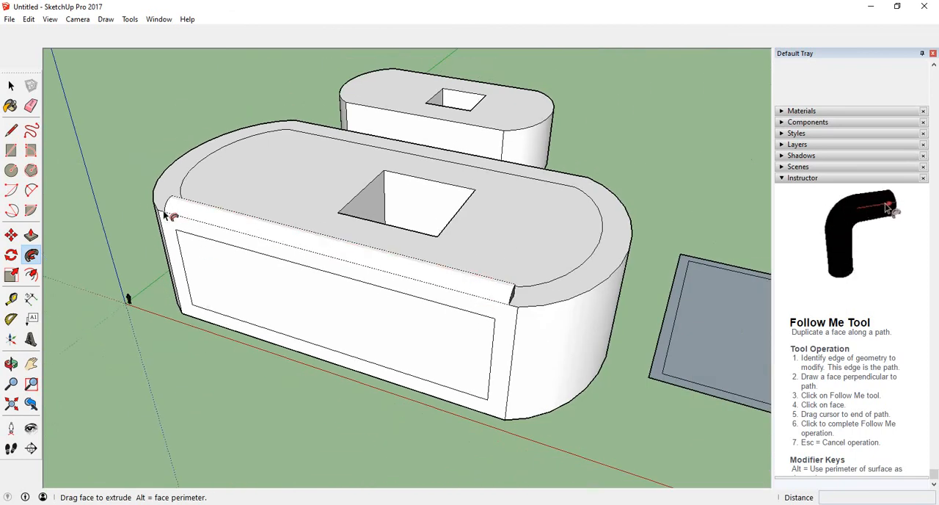
{"action": "scroll", "coordinate": [234, 238], "scroll_direction": "down", "scroll_amount": 2}
{"action": "scroll", "coordinate": [251, 259], "scroll_direction": "up", "scroll_amount": 4}
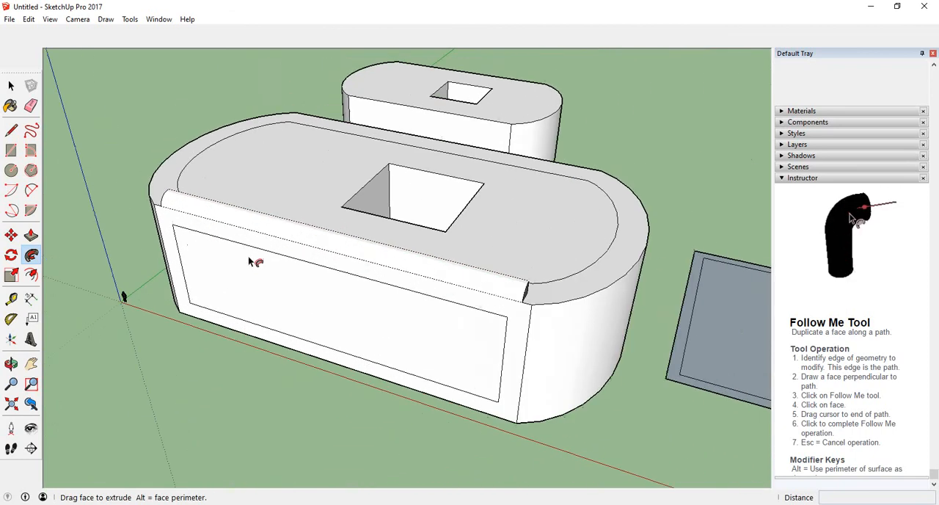
{"action": "left_click", "coordinate": [608, 300]}
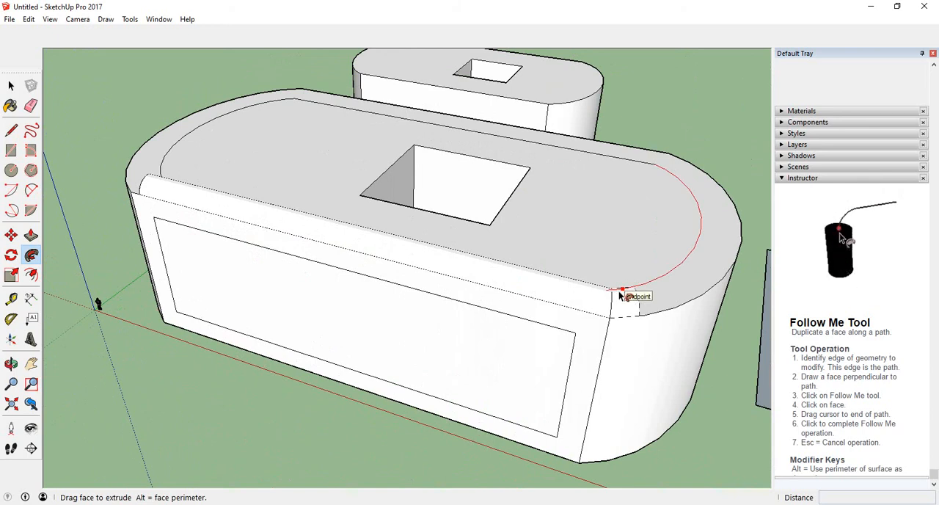
{"action": "left_click", "coordinate": [608, 293]}
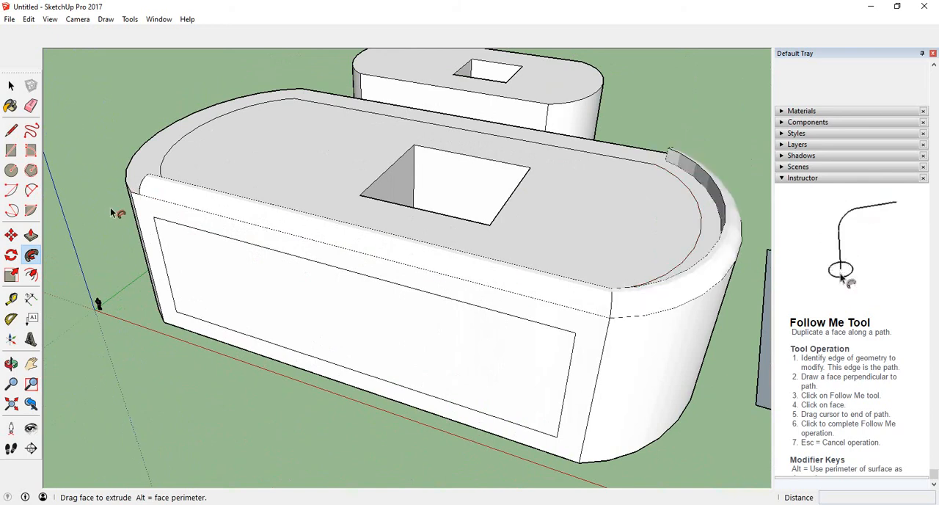
Sweep the quarter-circle profile with Follow Me along the block's outer rim edge, ending just short of the starting point.
{"action": "scroll", "coordinate": [110, 208], "scroll_direction": "up", "scroll_amount": 5}
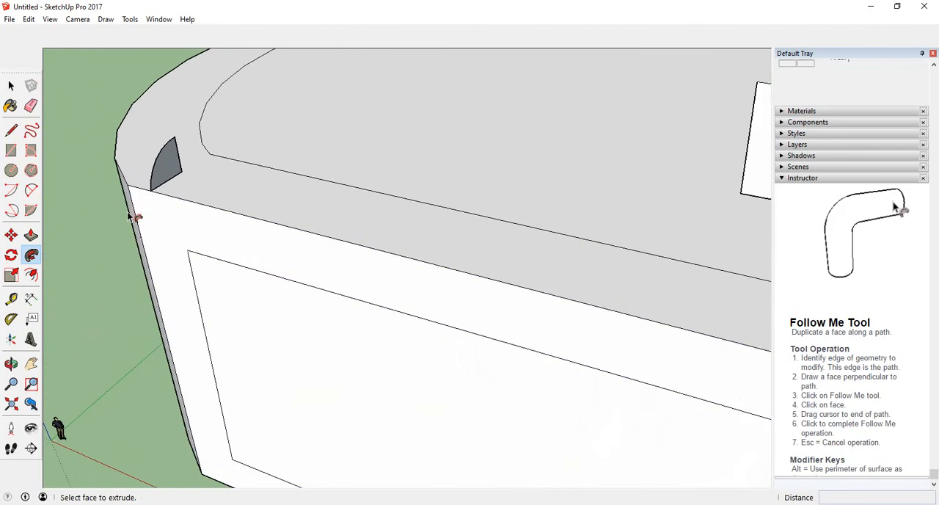
{"action": "scroll", "coordinate": [134, 217], "scroll_direction": "up", "scroll_amount": 1}
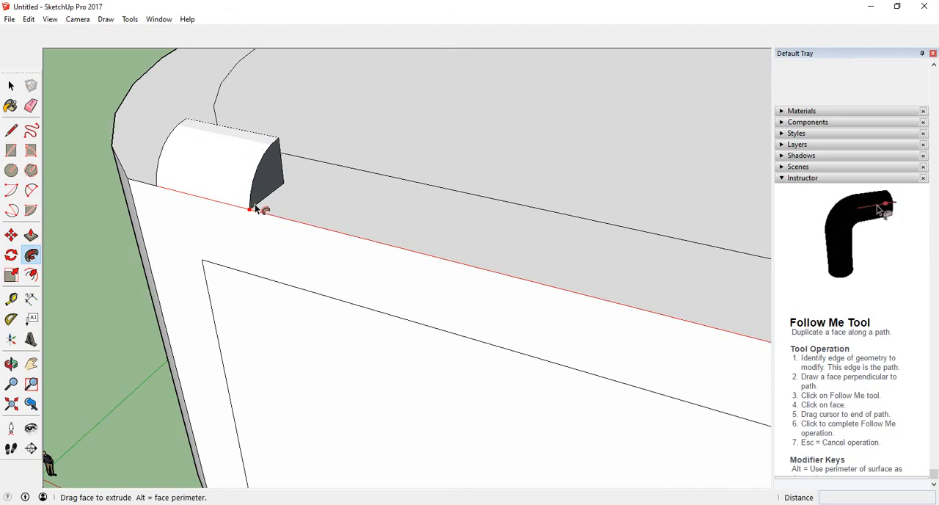
{"action": "scroll", "coordinate": [314, 226], "scroll_direction": "down", "scroll_amount": 1}
{"action": "scroll", "coordinate": [313, 225], "scroll_direction": "down", "scroll_amount": 3}
{"action": "middle_click_drag", "start_coordinate": [316, 223], "coordinate": [154, 202]}
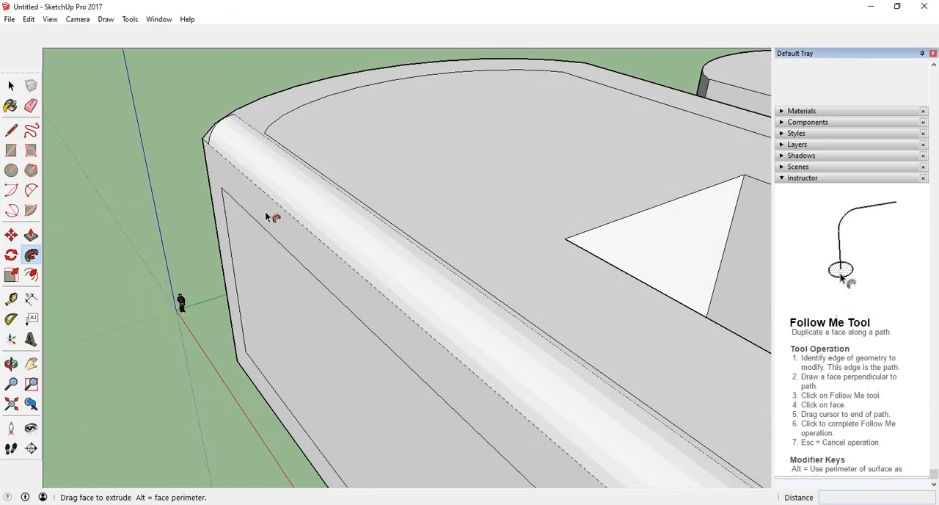
{"action": "scroll", "coordinate": [377, 251], "scroll_direction": "down", "scroll_amount": 1}
{"action": "scroll", "coordinate": [352, 213], "scroll_direction": "down", "scroll_amount": 5}
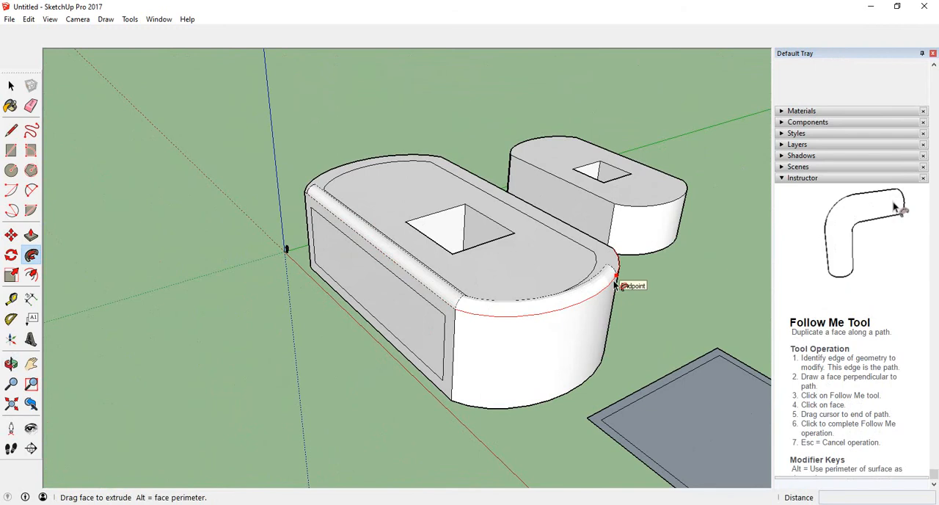
{"action": "middle_click_drag", "start_coordinate": [629, 283], "coordinate": [335, 235]}
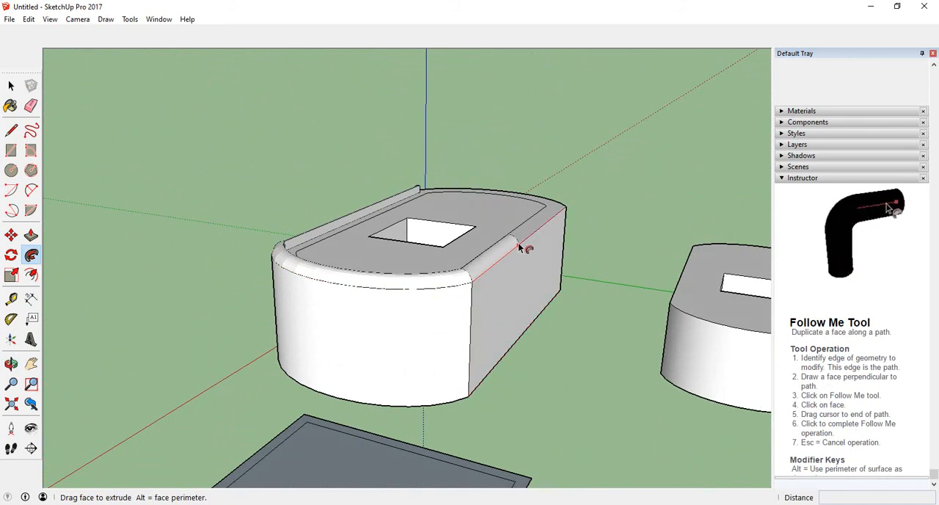
{"action": "middle_click_drag", "start_coordinate": [523, 245], "coordinate": [168, 270]}
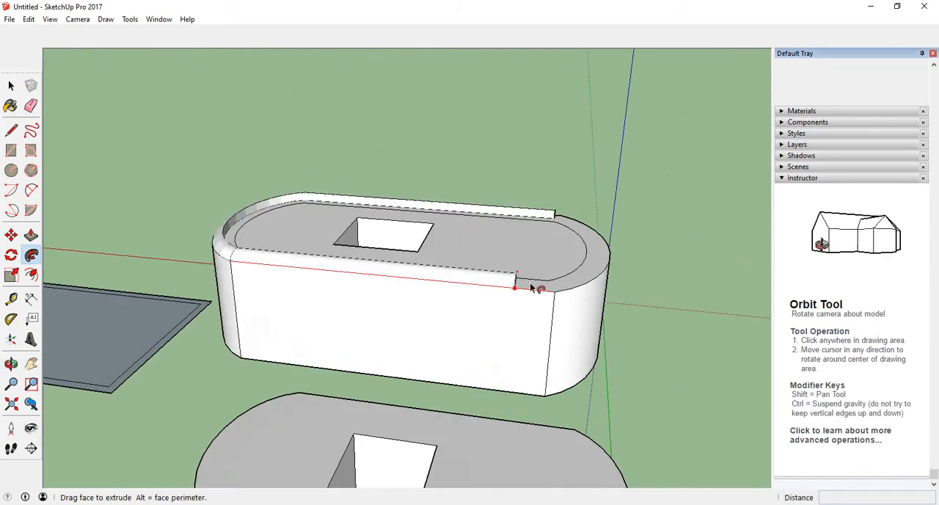
{"action": "middle_click_drag", "start_coordinate": [595, 283], "coordinate": [201, 279]}
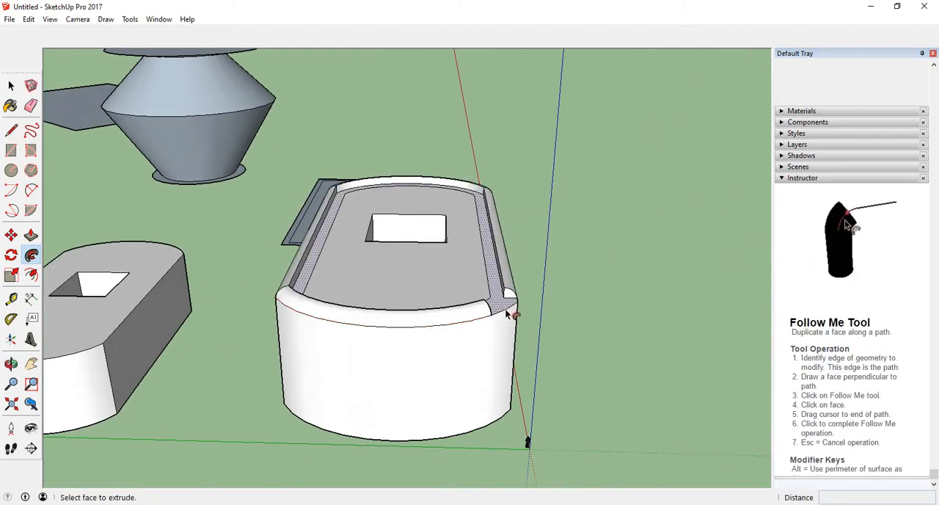
Try to close the gap in the rim moulding by extending its end face to the starting point with Follow Me.
{"action": "middle_click_drag", "start_coordinate": [485, 321], "coordinate": [338, 339]}
{"action": "middle_click_drag", "start_coordinate": [394, 336], "coordinate": [309, 347]}
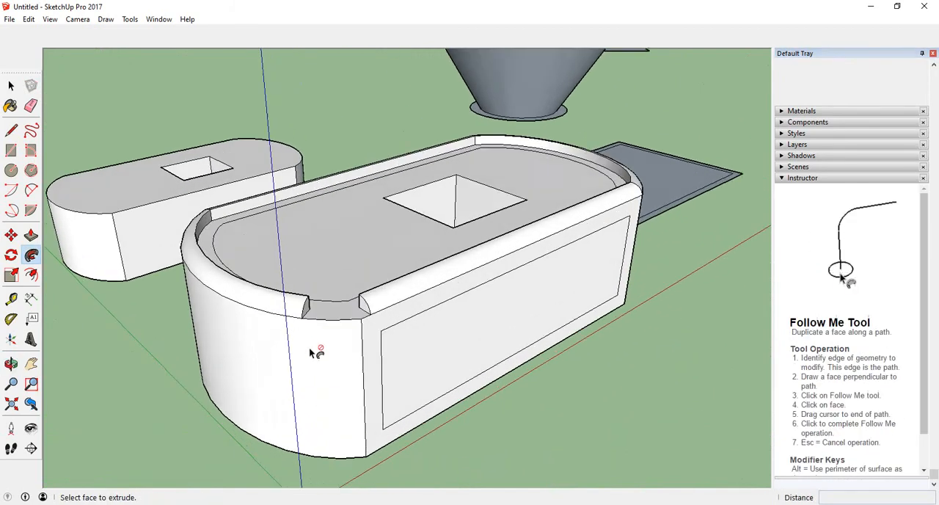
{"action": "left_click", "coordinate": [306, 308]}
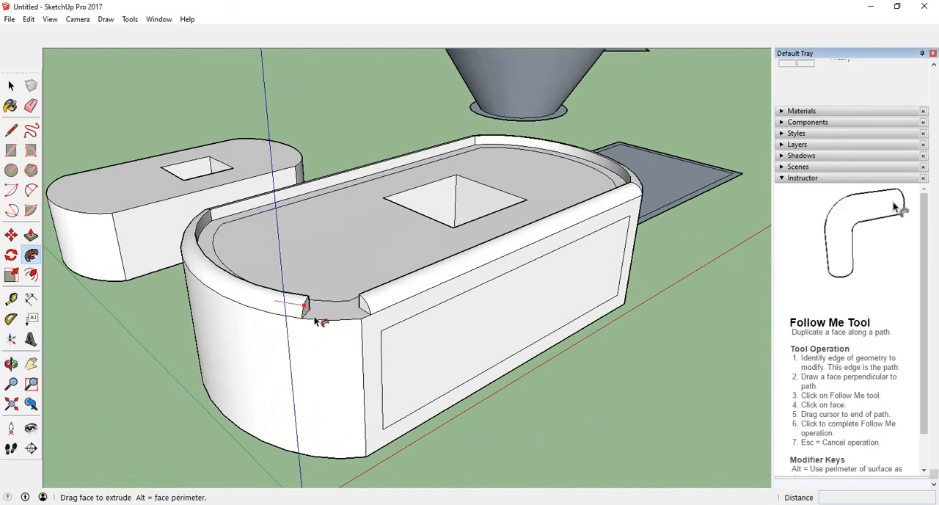
{"action": "left_click", "coordinate": [372, 314]}
{"action": "middle_click_drag", "start_coordinate": [372, 311], "coordinate": [263, 362]}
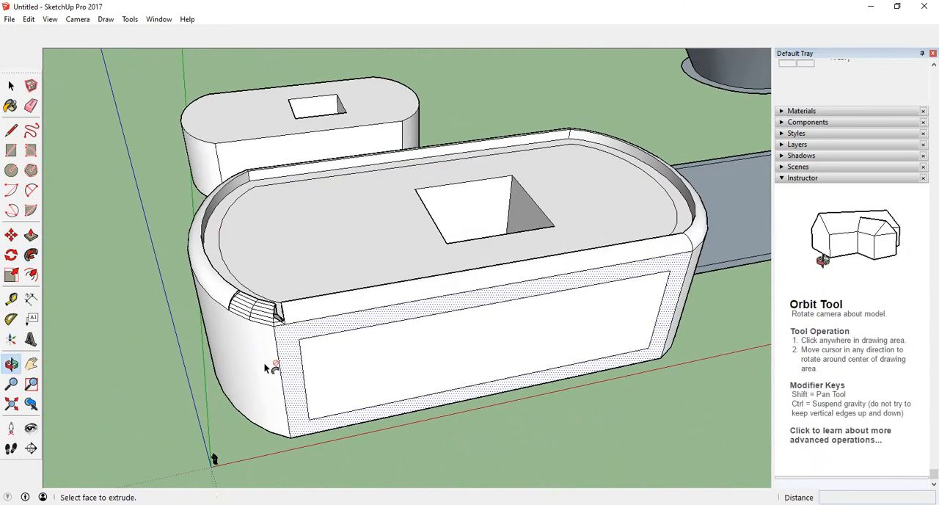
Inspect the filled gap at the corner up close and undo the fill.
{"action": "scroll", "coordinate": [271, 345], "scroll_direction": "up", "scroll_amount": 3}
{"action": "scroll", "coordinate": [283, 328], "scroll_direction": "up", "scroll_amount": 2}
{"action": "scroll", "coordinate": [276, 342], "scroll_direction": "up", "scroll_amount": 2}
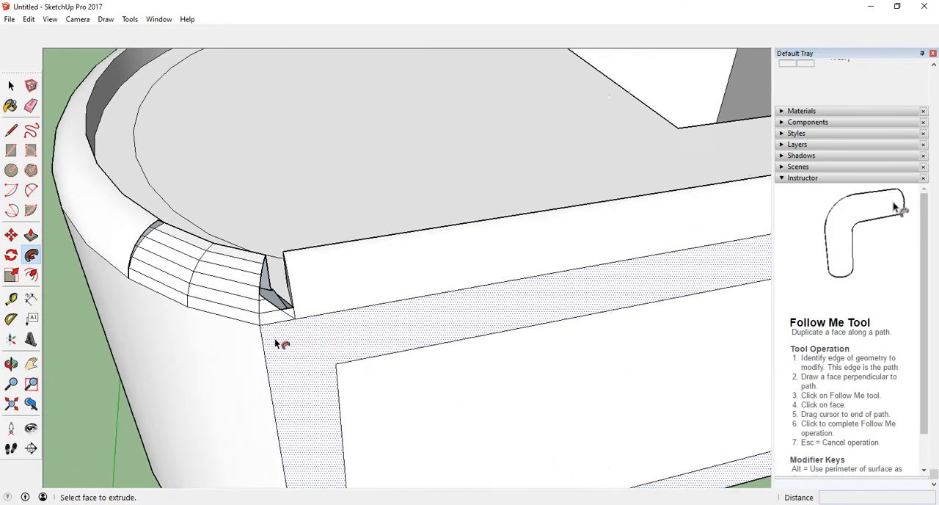
{"action": "scroll", "coordinate": [277, 342], "scroll_direction": "down", "scroll_amount": 2}
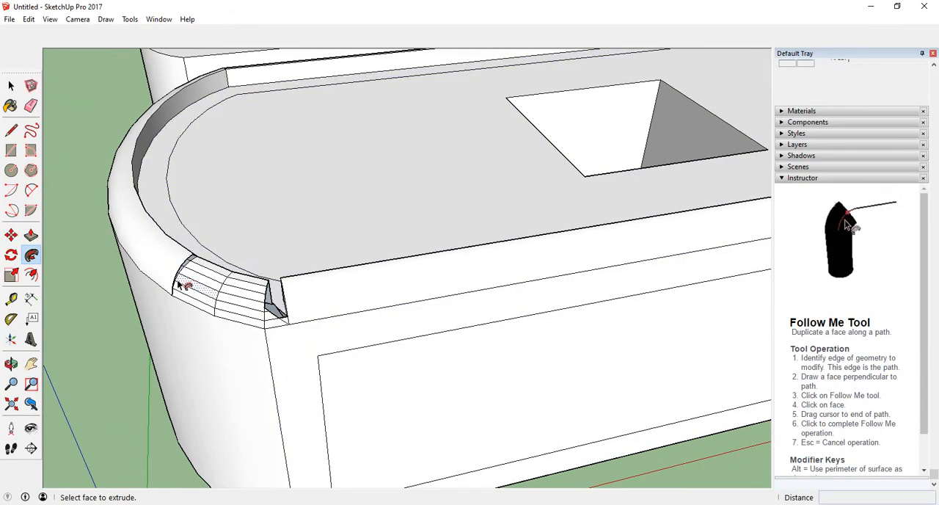
{"action": "key", "text": "ctrl+z"}
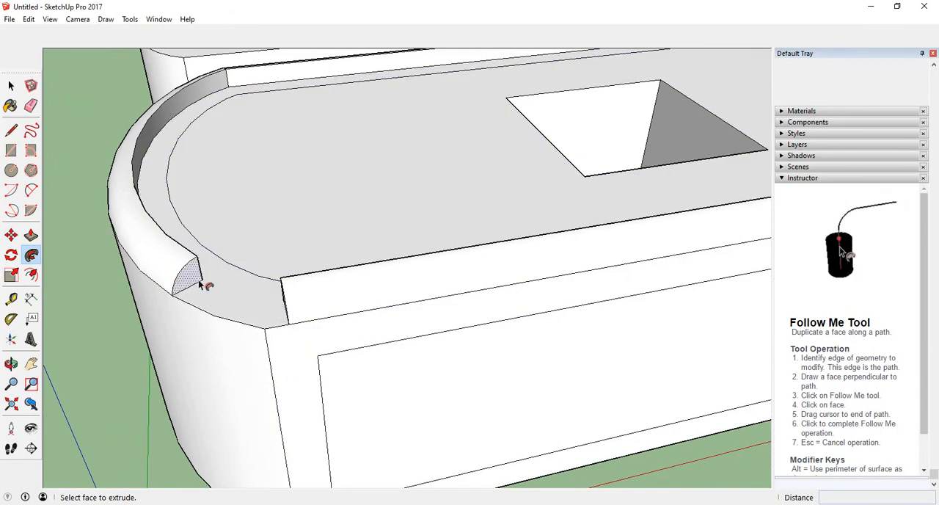
Try again to fill the moulding gap with Follow Me, carrying the end face past the corner to the endpoint on the long edge.
{"action": "middle_click_drag", "start_coordinate": [191, 273], "coordinate": [301, 273]}
{"action": "left_click", "coordinate": [277, 311]}
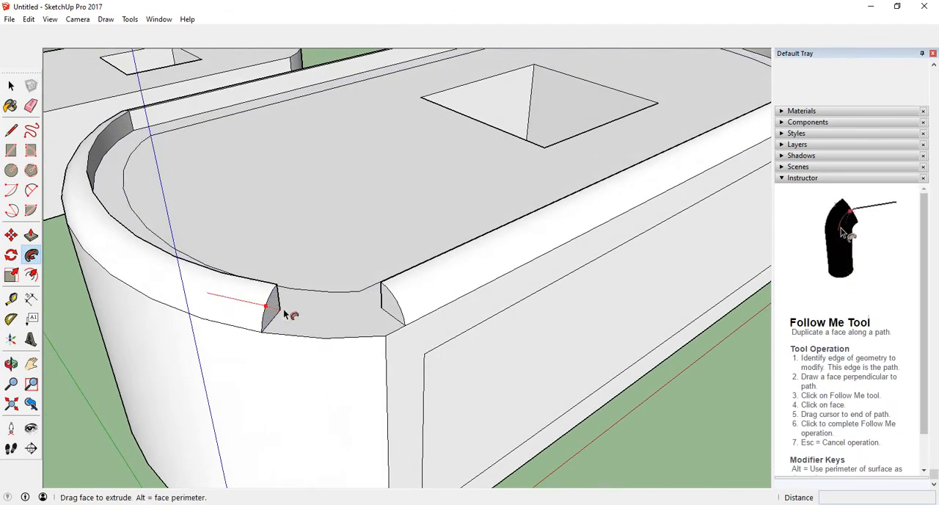
{"action": "left_click", "coordinate": [403, 328]}
{"action": "middle_click_drag", "start_coordinate": [408, 327], "coordinate": [240, 308]}
{"action": "scroll", "coordinate": [382, 209], "scroll_direction": "down", "scroll_amount": 1}
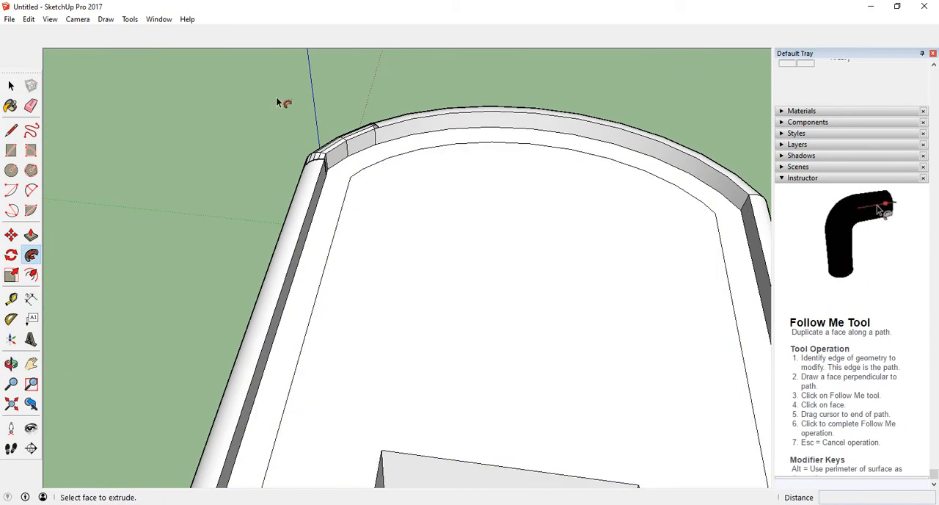
Undo the gap fill and the rim sweep, going back to the flat quarter-circle profile.
{"action": "middle_click_drag", "start_coordinate": [209, 161], "coordinate": [224, 184]}
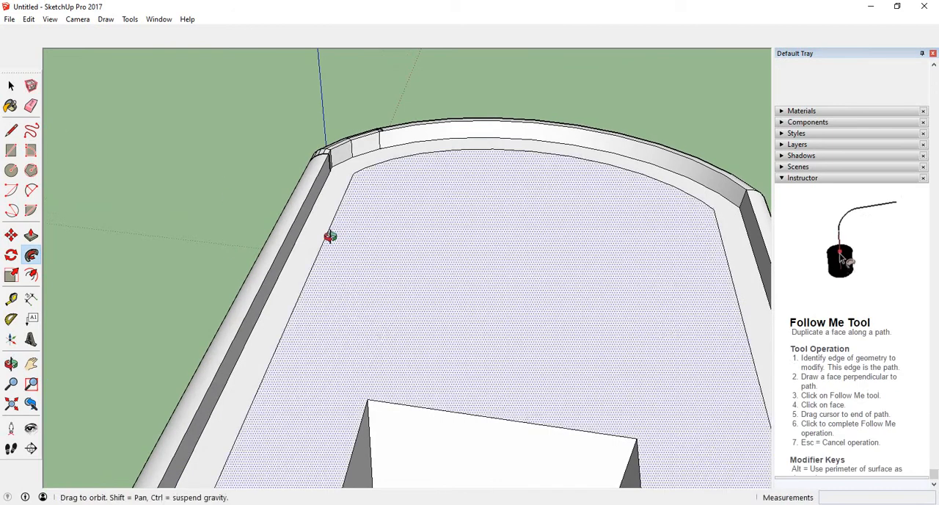
{"action": "middle_click_drag", "start_coordinate": [329, 237], "coordinate": [305, 242]}
{"action": "key", "text": "ctrl+z"}
{"action": "key", "text": "ctrl+z"}
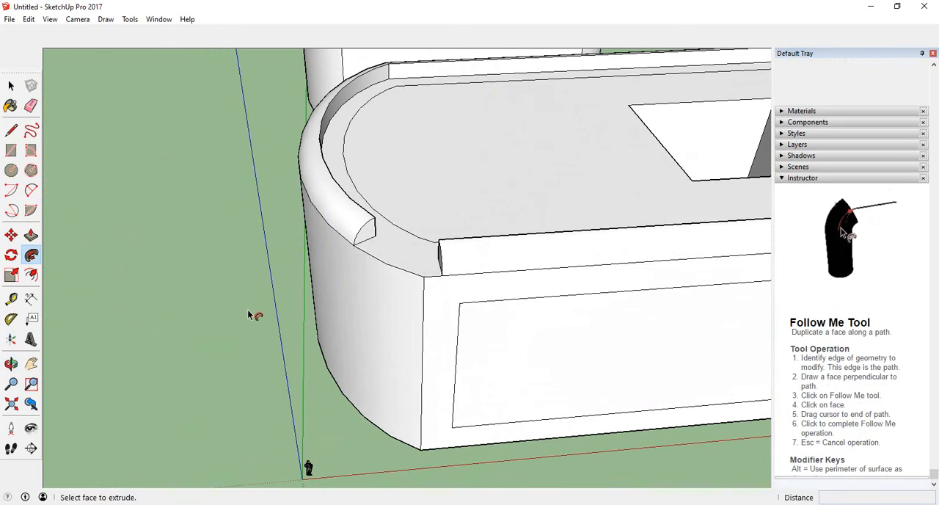
{"action": "scroll", "coordinate": [249, 310], "scroll_direction": "down", "scroll_amount": 3}
{"action": "middle_click_drag", "start_coordinate": [355, 309], "coordinate": [170, 301]}
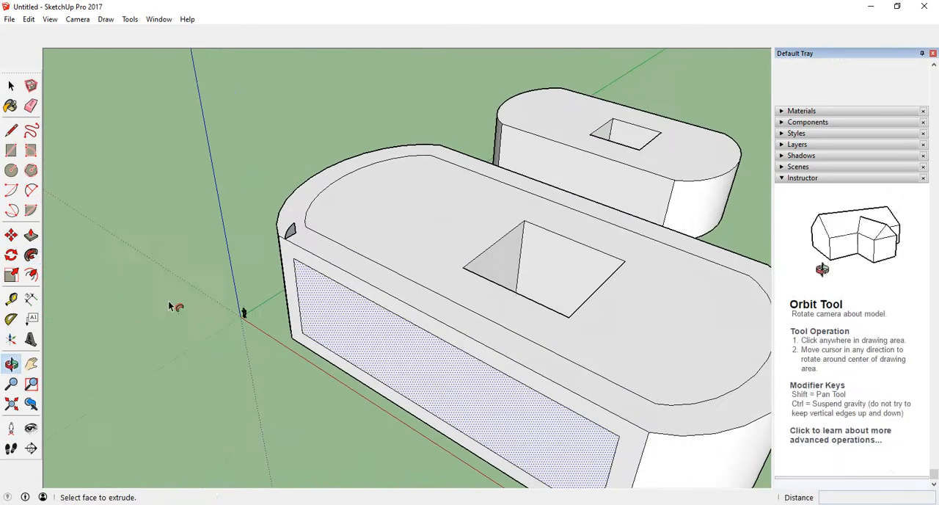
Sweep the quarter-circle profile with Follow Me around the larger block's entire outer rim, closing it at the profile's starting point.
{"action": "scroll", "coordinate": [290, 253], "scroll_direction": "up", "scroll_amount": 2}
{"action": "scroll", "coordinate": [300, 250], "scroll_direction": "up", "scroll_amount": 3}
{"action": "left_click", "coordinate": [295, 251]}
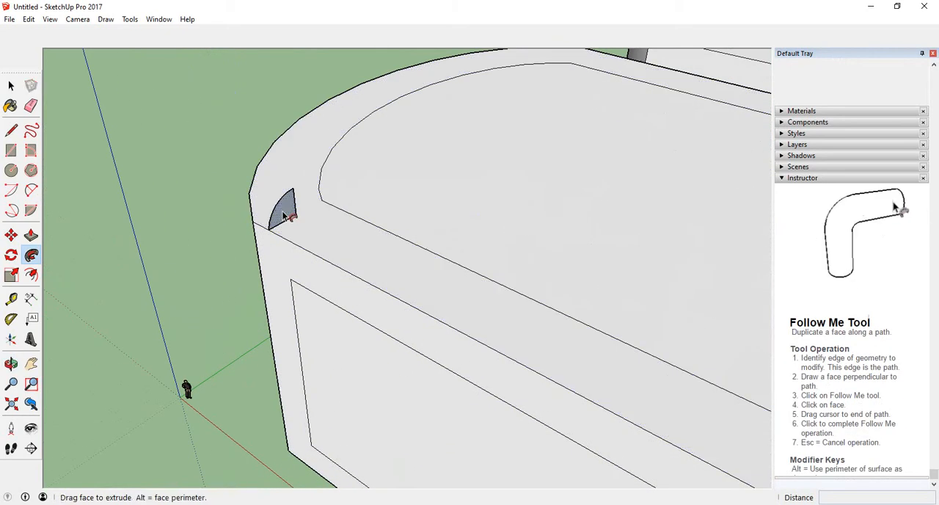
{"action": "scroll", "coordinate": [389, 294], "scroll_direction": "down", "scroll_amount": 5}
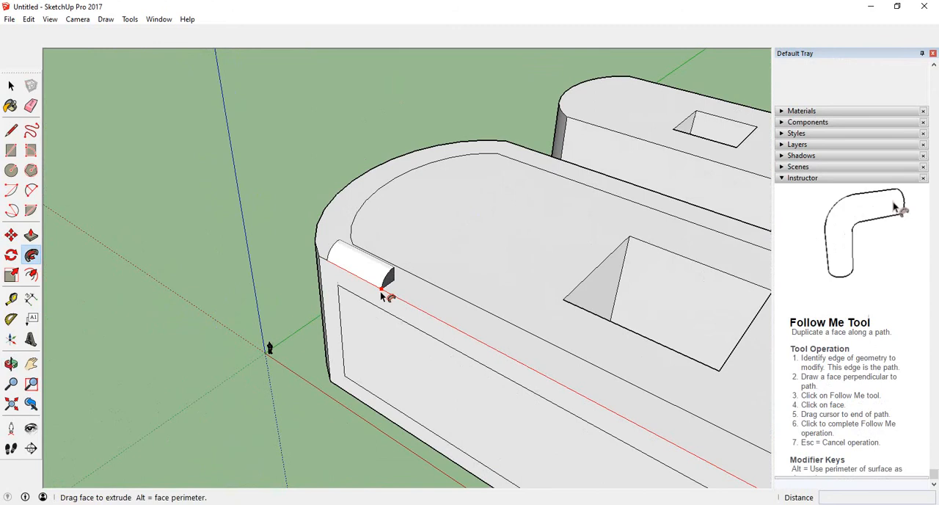
{"action": "scroll", "coordinate": [314, 252], "scroll_direction": "down", "scroll_amount": 3}
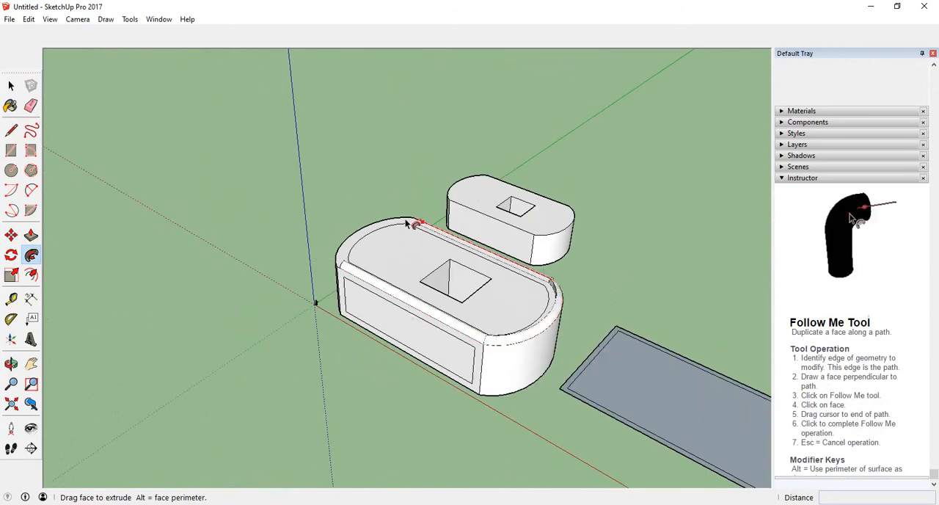
{"action": "middle_click_drag", "start_coordinate": [339, 263], "coordinate": [438, 311]}
{"action": "scroll", "coordinate": [357, 301], "scroll_direction": "up", "scroll_amount": 8}
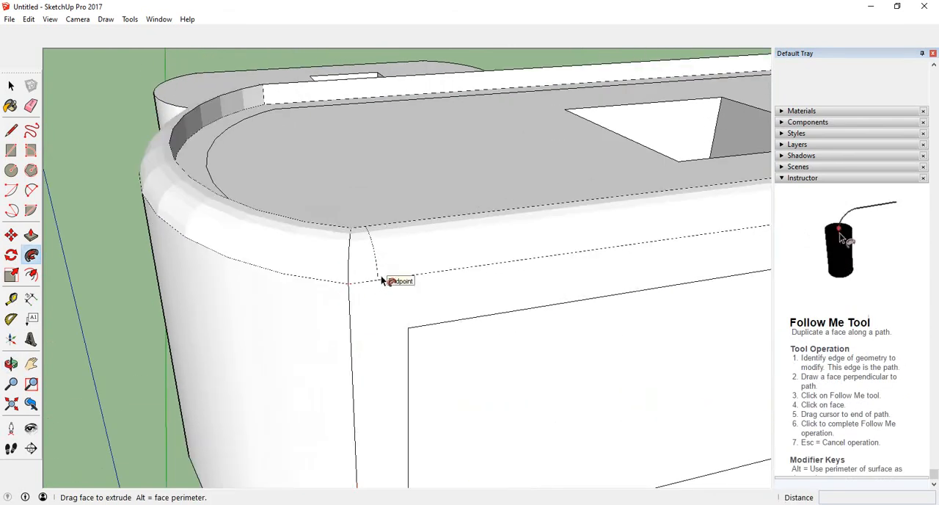
{"action": "scroll", "coordinate": [383, 280], "scroll_direction": "down", "scroll_amount": 3}
{"action": "middle_click_drag", "start_coordinate": [386, 279], "coordinate": [361, 299]}
{"action": "scroll", "coordinate": [242, 308], "scroll_direction": "down", "scroll_amount": 3}
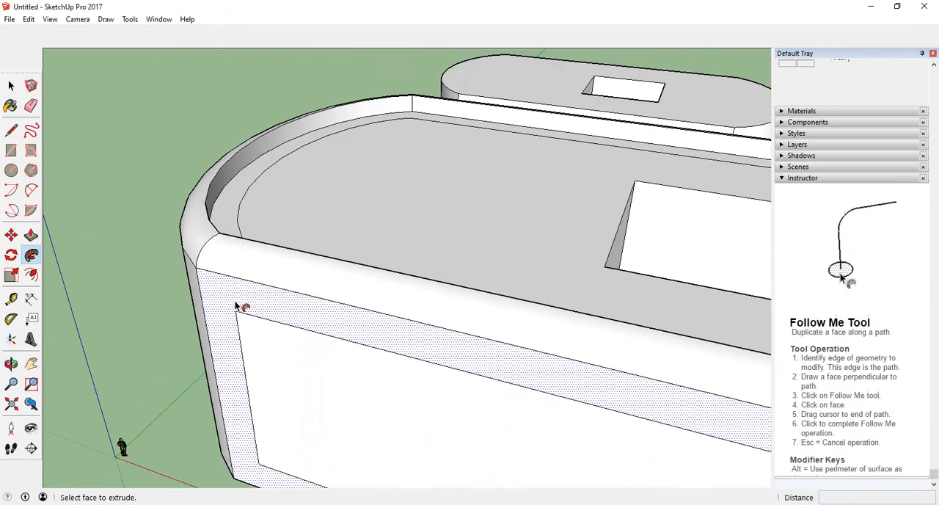
Examine the finished rounded rim moulding from all around the larger block, including the corner where the sweep closes.
{"action": "middle_click_drag", "start_coordinate": [241, 308], "coordinate": [172, 233]}
{"action": "scroll", "coordinate": [192, 251], "scroll_direction": "down", "scroll_amount": 4}
{"action": "middle_click_drag", "start_coordinate": [248, 272], "coordinate": [455, 258]}
{"action": "middle_click_drag", "start_coordinate": [281, 263], "coordinate": [425, 282]}
{"action": "middle_click_drag", "start_coordinate": [231, 291], "coordinate": [256, 304]}
{"action": "scroll", "coordinate": [262, 358], "scroll_direction": "up", "scroll_amount": 3}
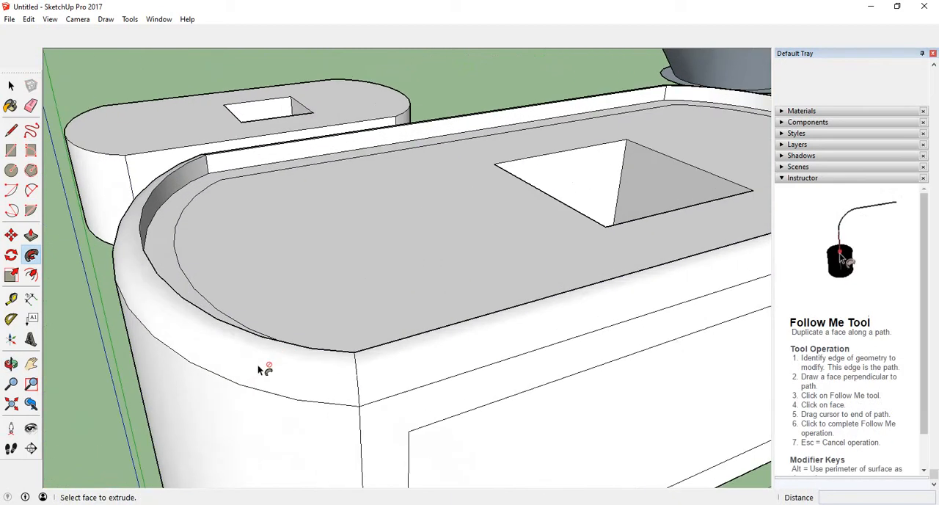
{"action": "scroll", "coordinate": [181, 337], "scroll_direction": "down", "scroll_amount": 2}
{"action": "middle_click_drag", "start_coordinate": [230, 335], "coordinate": [433, 383]}
{"action": "scroll", "coordinate": [367, 388], "scroll_direction": "down", "scroll_amount": 3}
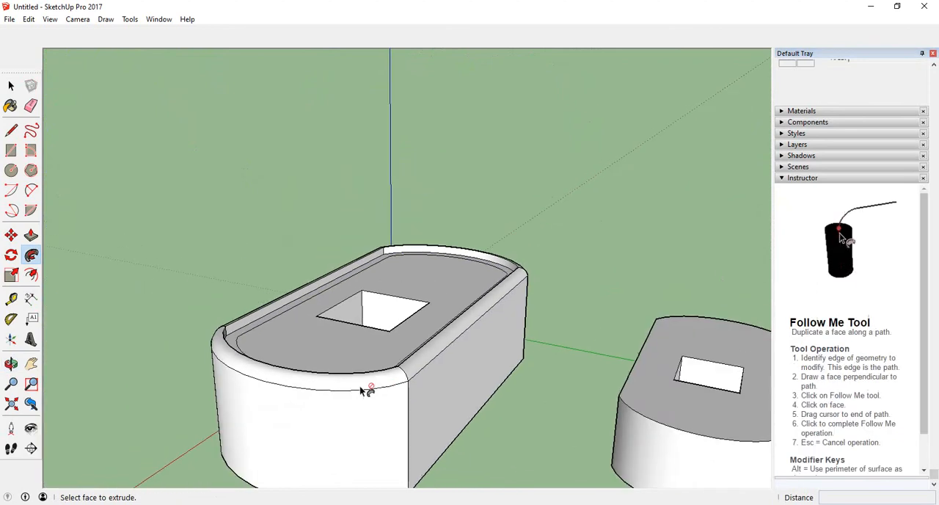
Try to sweep the small circle above the vase-shaped solid with Follow Me along the vertical line and the line across the disc.
{"action": "middle_click_drag", "start_coordinate": [367, 389], "coordinate": [438, 358]}
{"action": "middle_click_drag", "start_coordinate": [297, 329], "coordinate": [401, 387]}
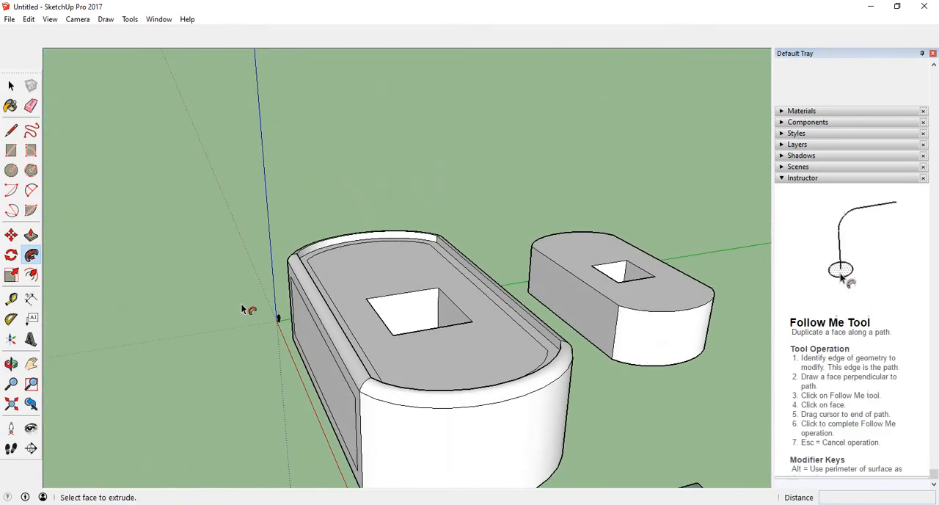
{"action": "scroll", "coordinate": [241, 307], "scroll_direction": "down", "scroll_amount": 2}
{"action": "scroll", "coordinate": [240, 314], "scroll_direction": "down", "scroll_amount": 5}
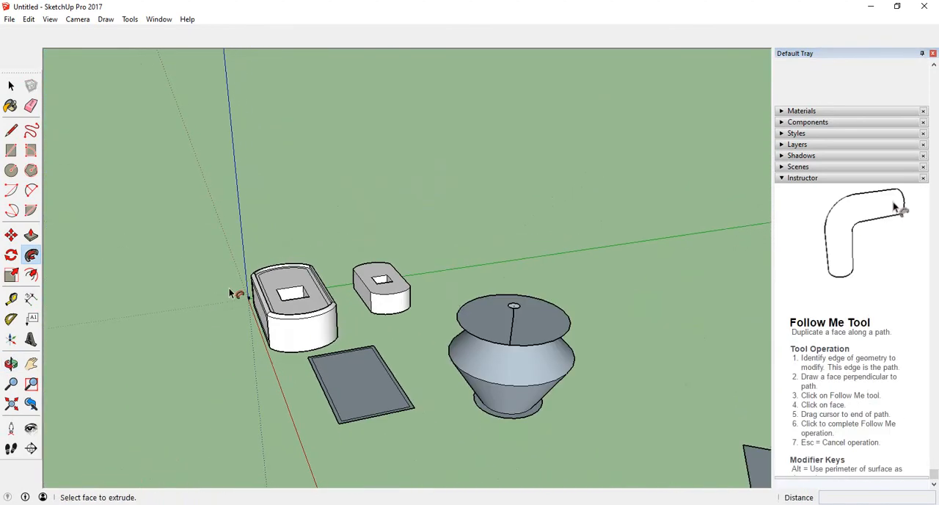
{"action": "middle_click_drag", "start_coordinate": [328, 374], "coordinate": [415, 392]}
{"action": "scroll", "coordinate": [518, 320], "scroll_direction": "up", "scroll_amount": 4}
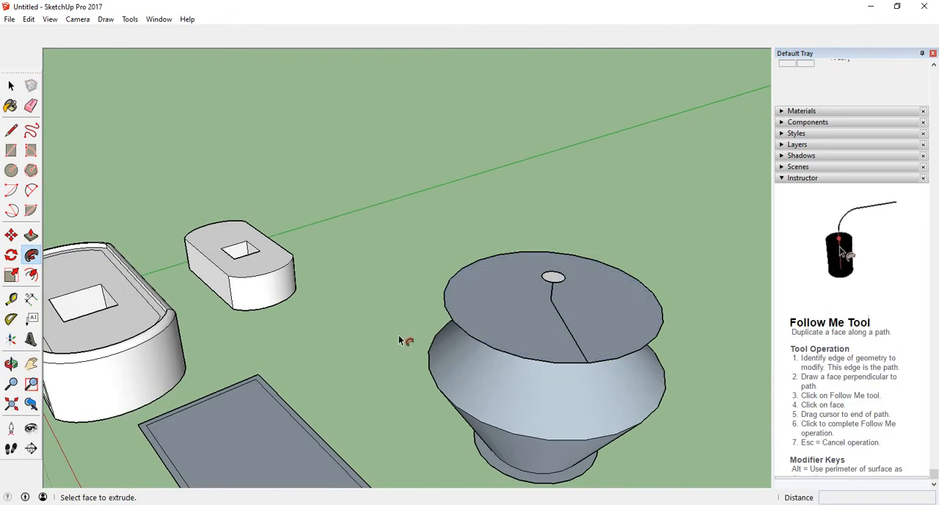
{"action": "middle_click_drag", "start_coordinate": [404, 340], "coordinate": [579, 257]}
{"action": "scroll", "coordinate": [569, 224], "scroll_direction": "up", "scroll_amount": 3}
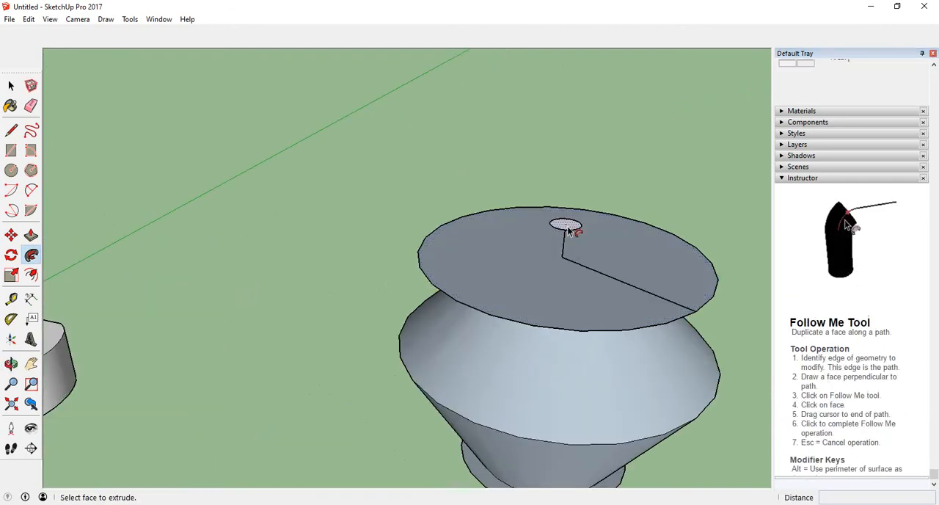
{"action": "scroll", "coordinate": [567, 228], "scroll_direction": "up", "scroll_amount": 1}
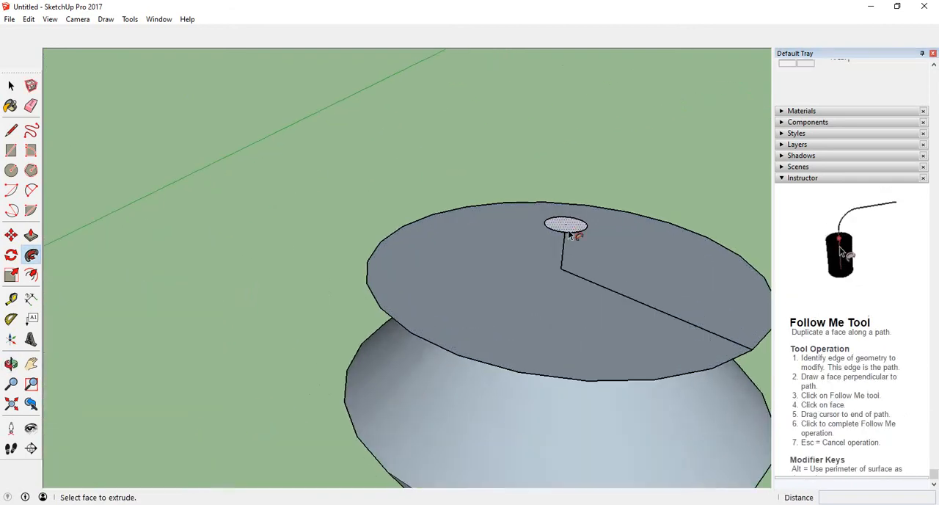
{"action": "left_click", "coordinate": [570, 229]}
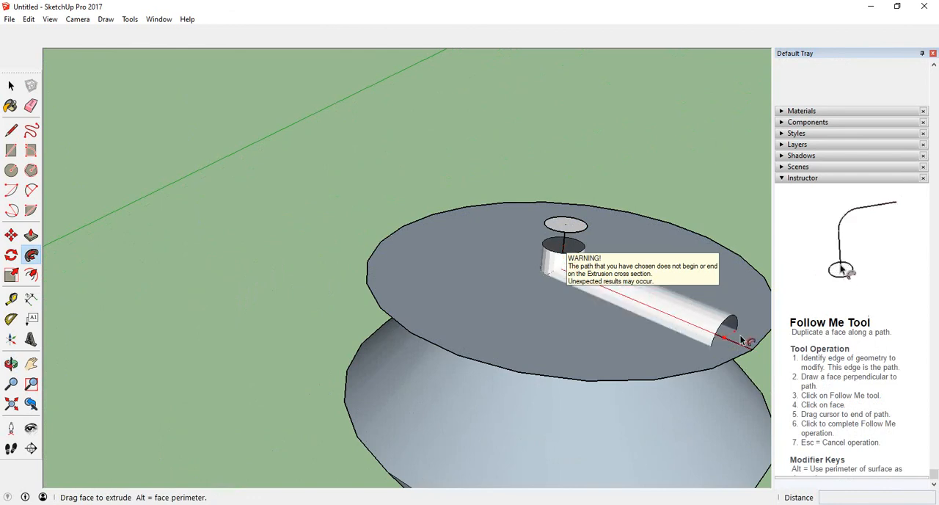
{"action": "key", "text": "Escape"}
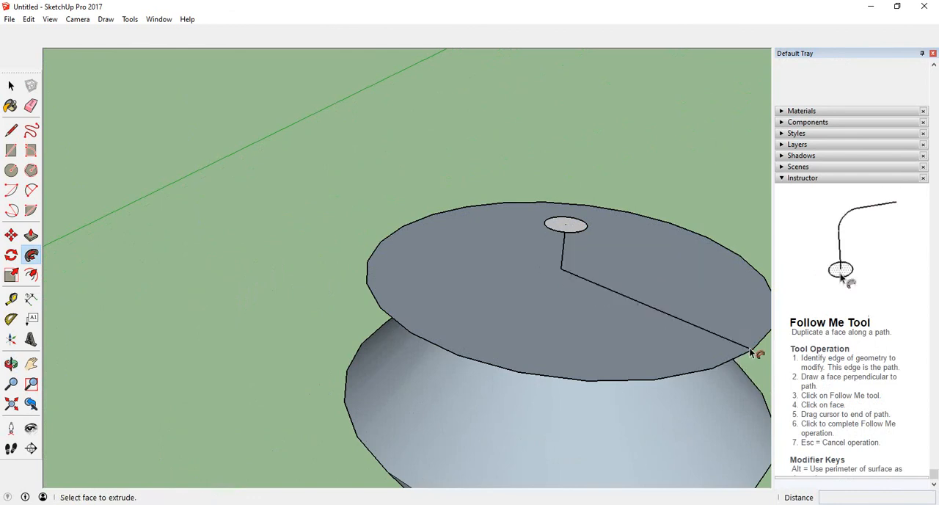
Sweep the small circle with Follow Me down the short vertical line to the surface of the vase-shaped solid's top disc.
{"action": "left_click", "coordinate": [573, 228]}
{"action": "left_click", "coordinate": [562, 274]}
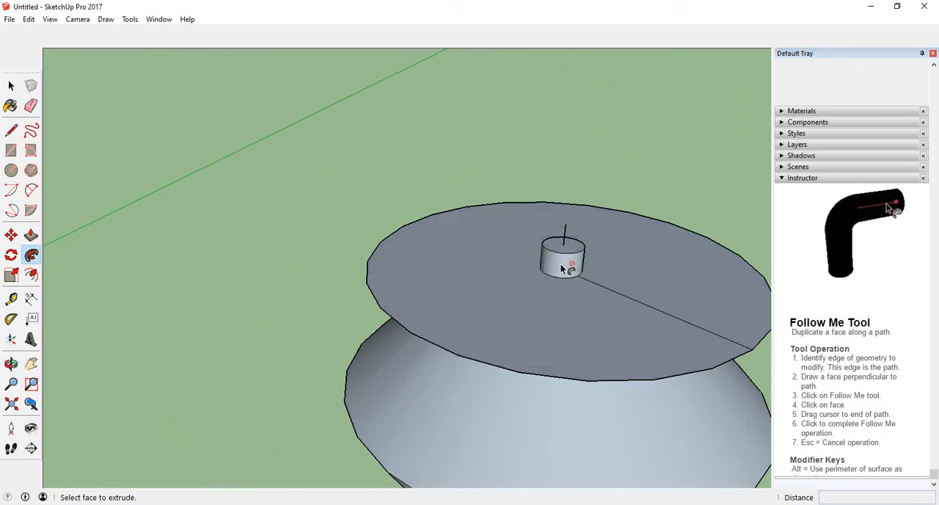
{"action": "left_click", "coordinate": [567, 252]}
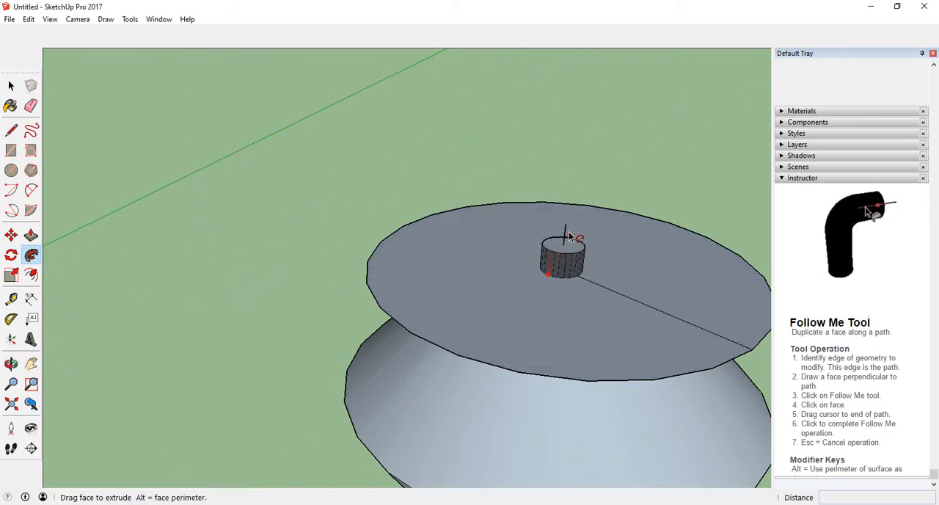
{"action": "left_click", "coordinate": [525, 278]}
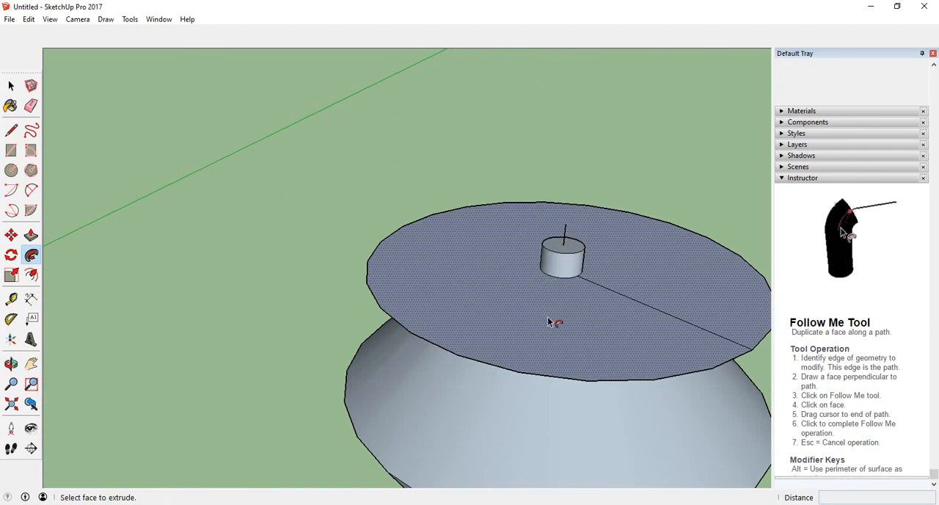
Start a line path on the red axis in the open area, going up about 219', outward parallel to the red axis and up again.
{"action": "middle_click_drag", "start_coordinate": [457, 357], "coordinate": [409, 349]}
{"action": "scroll", "coordinate": [343, 260], "scroll_direction": "down", "scroll_amount": 8}
{"action": "scroll", "coordinate": [213, 308], "scroll_direction": "down", "scroll_amount": 3}
{"action": "middle_click_drag", "start_coordinate": [213, 309], "coordinate": [187, 320]}
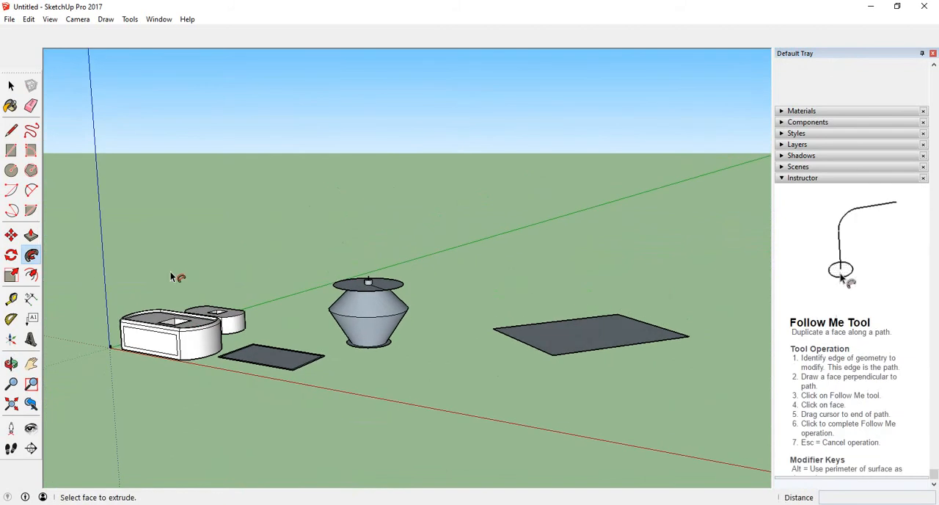
{"action": "left_click", "coordinate": [11, 130]}
{"action": "middle_click_drag", "start_coordinate": [440, 382], "coordinate": [524, 411]}
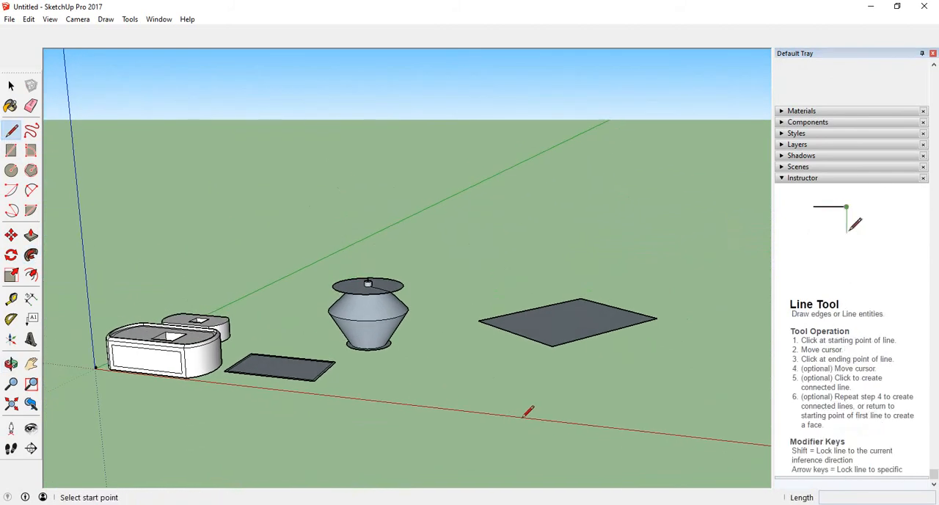
{"action": "left_click", "coordinate": [521, 416]}
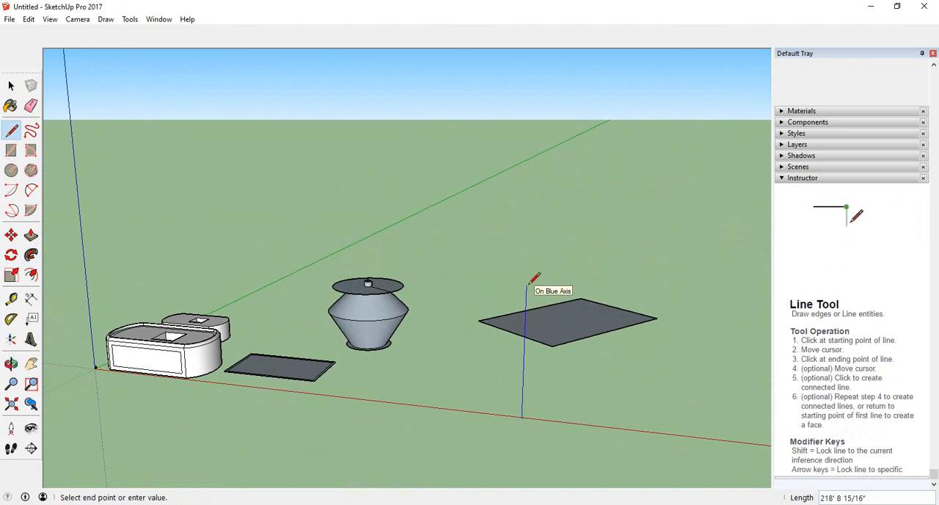
{"action": "left_click", "coordinate": [649, 291]}
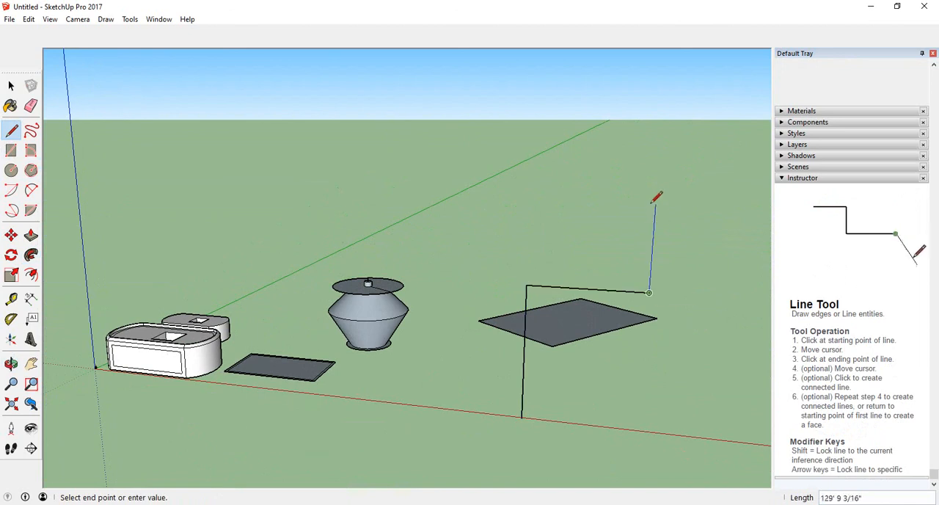
Finish the line path by going back about 238' parallel to the red axis and down about 349' to the axis.
{"action": "left_click", "coordinate": [490, 199]}
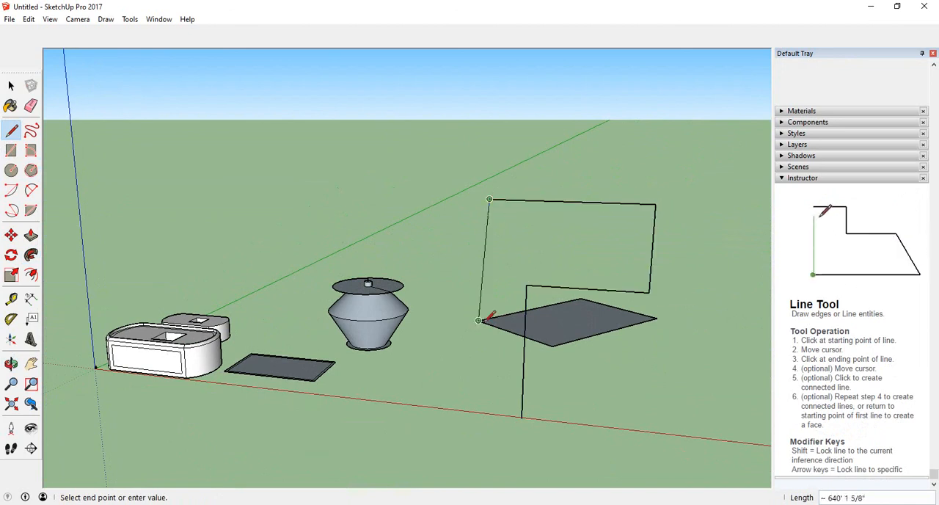
{"action": "left_click", "coordinate": [484, 413]}
{"action": "middle_click_drag", "start_coordinate": [484, 413], "coordinate": [591, 383]}
{"action": "scroll", "coordinate": [506, 353], "scroll_direction": "up", "scroll_amount": 3}
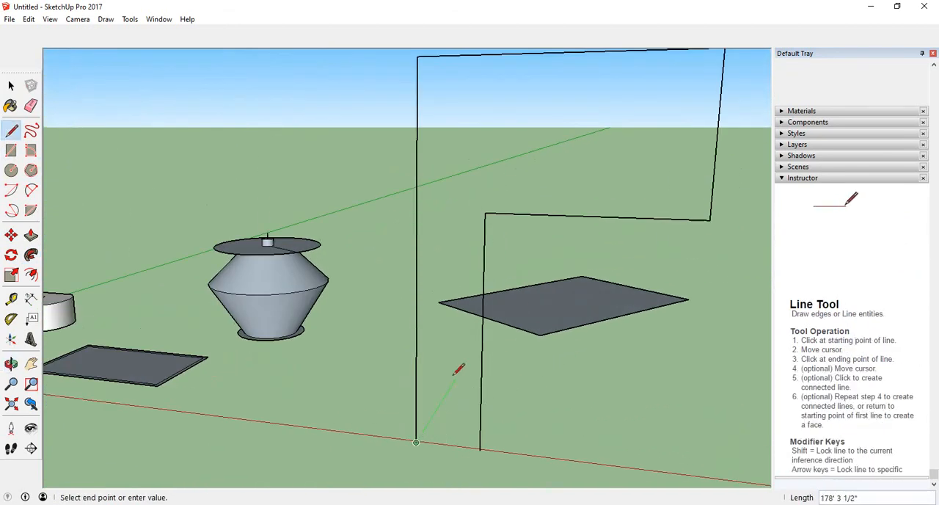
{"action": "key", "text": "Escape"}
Draw a horizontal hexagon with an inscribed radius of about 11', centred on the path's starting point on the red axis.
{"action": "middle_click_drag", "start_coordinate": [459, 380], "coordinate": [408, 430]}
{"action": "scroll", "coordinate": [408, 430], "scroll_direction": "down", "scroll_amount": 4}
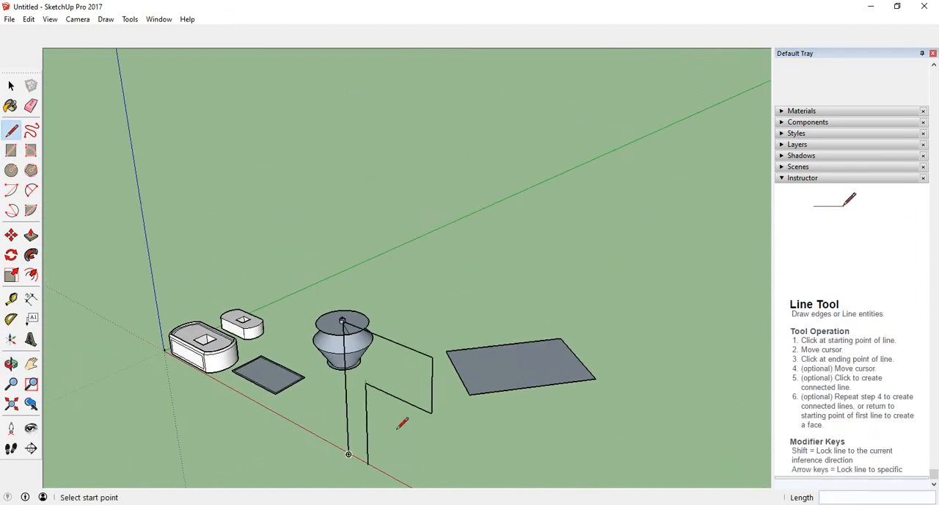
{"action": "scroll", "coordinate": [394, 445], "scroll_direction": "down", "scroll_amount": 3}
{"action": "scroll", "coordinate": [369, 398], "scroll_direction": "up", "scroll_amount": 5}
{"action": "middle_click_drag", "start_coordinate": [369, 398], "coordinate": [392, 429]}
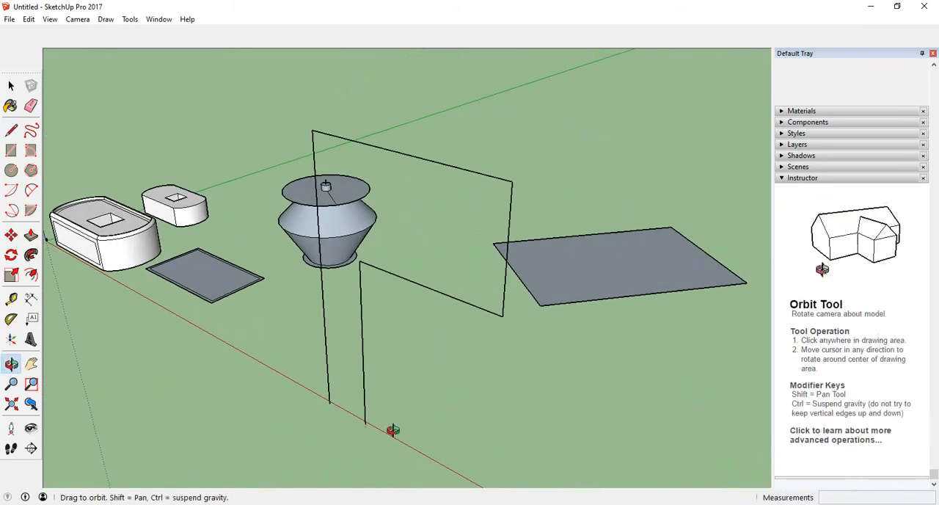
{"action": "left_click", "coordinate": [13, 173]}
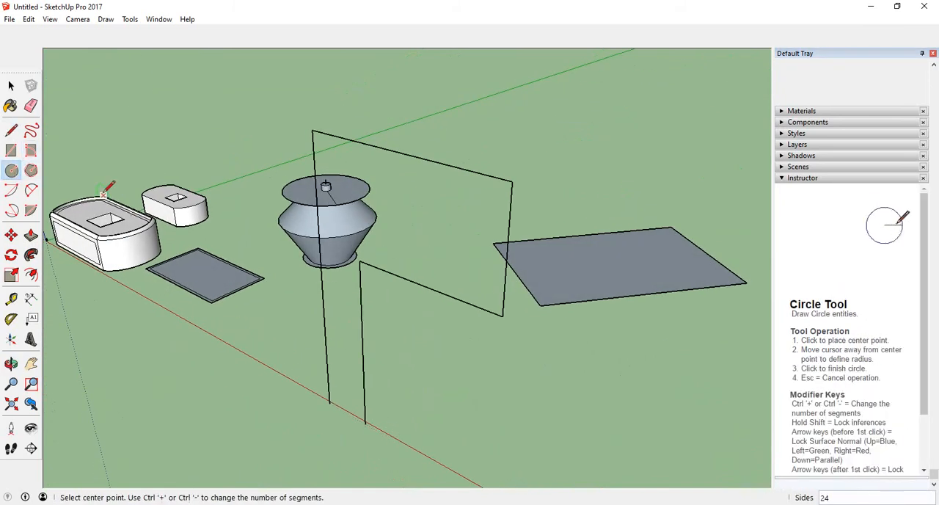
{"action": "left_click", "coordinate": [31, 170]}
{"action": "scroll", "coordinate": [359, 423], "scroll_direction": "up", "scroll_amount": 3}
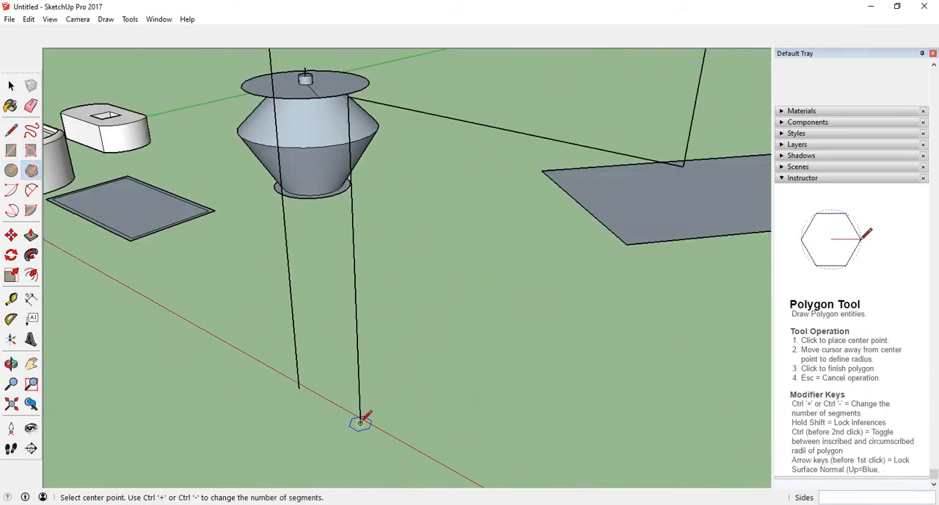
{"action": "left_click", "coordinate": [361, 424]}
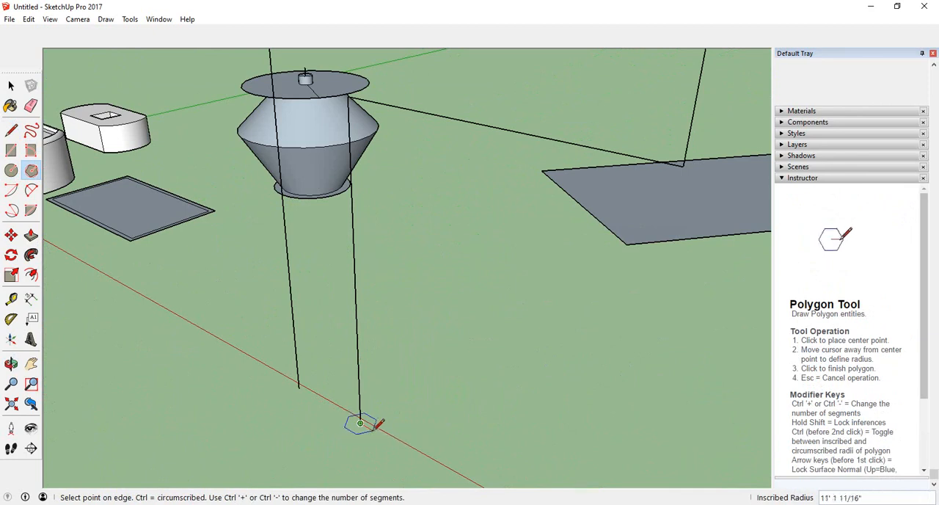
{"action": "left_click", "coordinate": [375, 425]}
Try to sweep the hexagon up the adjoining vertical line with Follow Me.
{"action": "scroll", "coordinate": [375, 425], "scroll_direction": "up", "scroll_amount": 2}
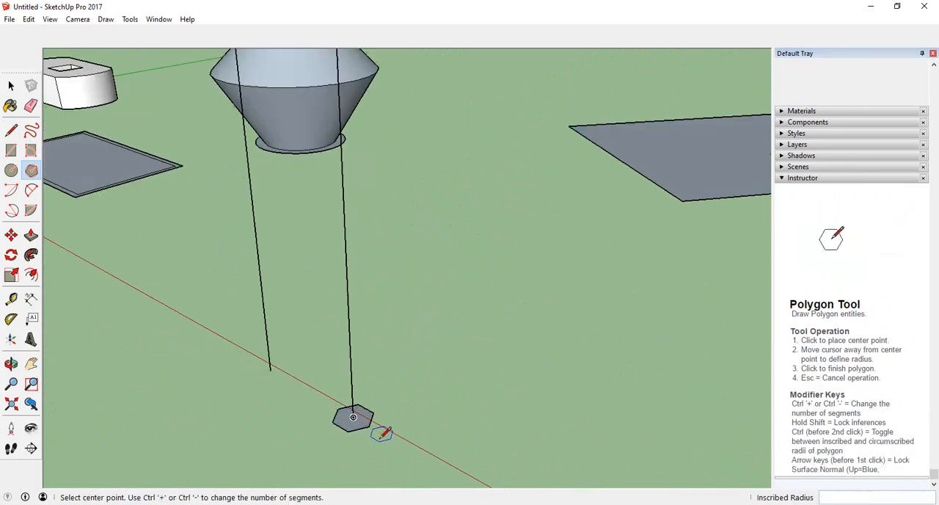
{"action": "left_click", "coordinate": [31, 254]}
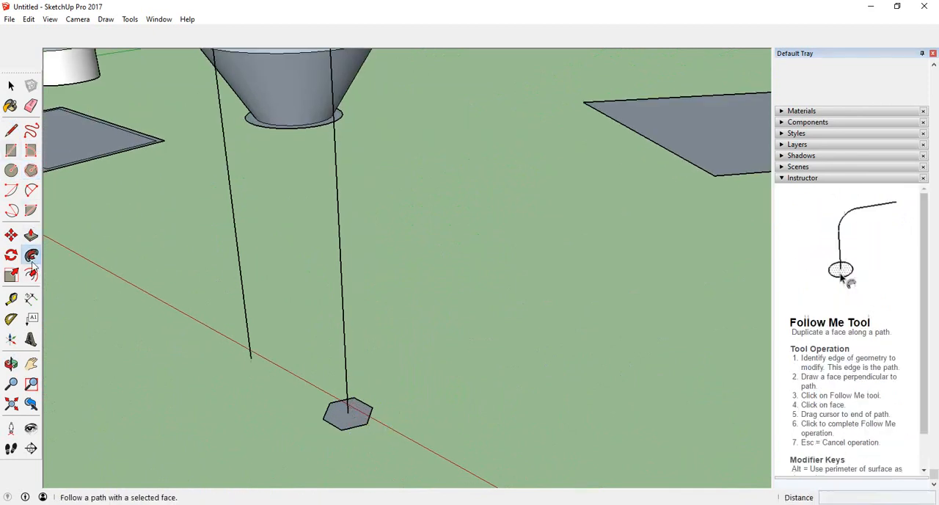
{"action": "left_click", "coordinate": [355, 419]}
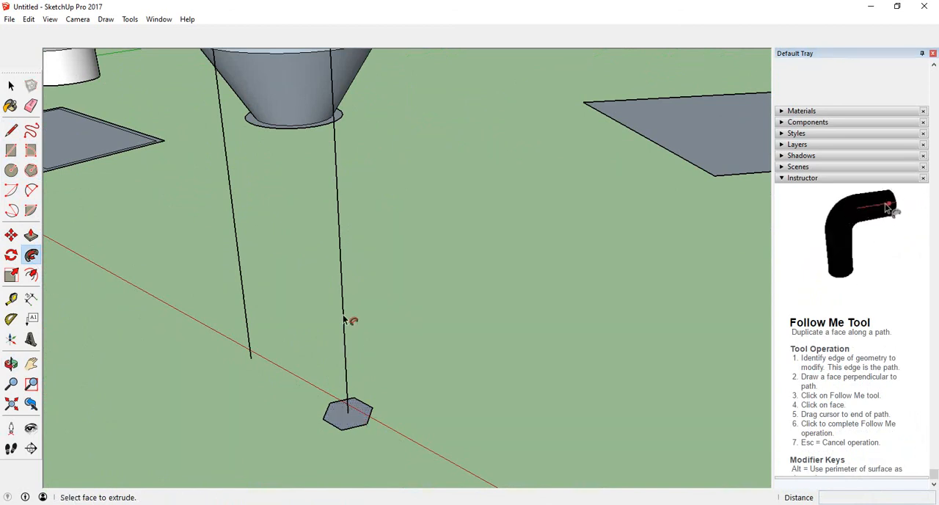
{"action": "left_click", "coordinate": [353, 423]}
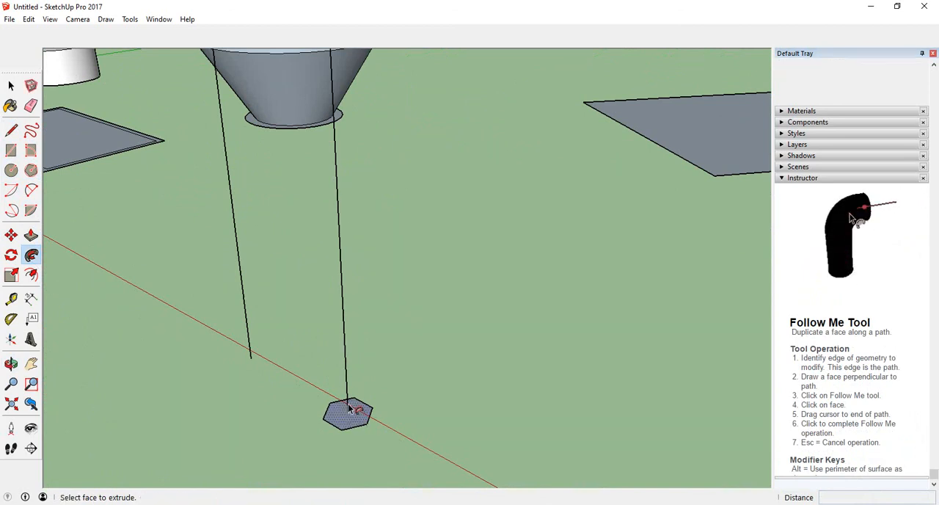
Examine from several angles where the vertical path line meets the centre of the hexagon.
{"action": "middle_click_drag", "start_coordinate": [354, 388], "coordinate": [381, 380]}
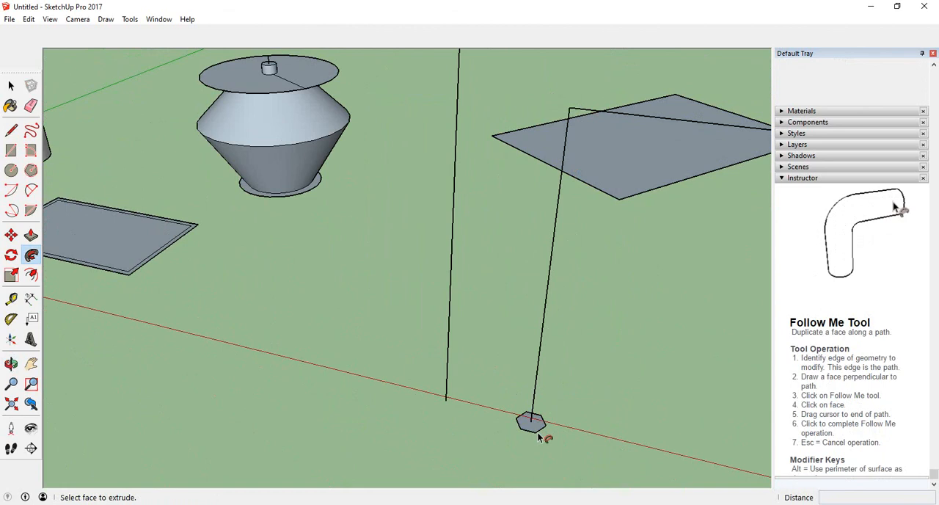
{"action": "middle_click_drag", "start_coordinate": [545, 420], "coordinate": [523, 380]}
{"action": "scroll", "coordinate": [520, 383], "scroll_direction": "up", "scroll_amount": 2}
{"action": "scroll", "coordinate": [508, 376], "scroll_direction": "down", "scroll_amount": 3}
{"action": "scroll", "coordinate": [507, 375], "scroll_direction": "down", "scroll_amount": 2}
{"action": "middle_click_drag", "start_coordinate": [553, 325], "coordinate": [558, 281]}
{"action": "scroll", "coordinate": [515, 333], "scroll_direction": "up", "scroll_amount": 4}
{"action": "scroll", "coordinate": [486, 317], "scroll_direction": "up", "scroll_amount": 4}
{"action": "mouse_move", "coordinate": [485, 317]}
{"action": "middle_mouse_down"}
{"action": "mouse_move", "coordinate": [495, 345]}
{"action": "mouse_move", "coordinate": [494, 328]}
{"action": "middle_mouse_up"}
{"action": "scroll", "coordinate": [494, 328], "scroll_direction": "down", "scroll_amount": 5}
{"action": "middle_click_drag", "start_coordinate": [494, 363], "coordinate": [513, 386]}
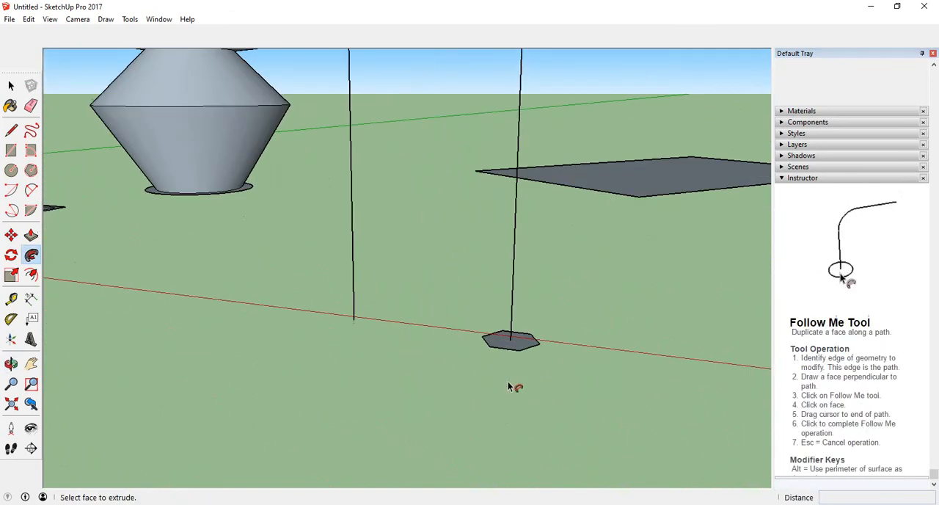
{"action": "scroll", "coordinate": [512, 367], "scroll_direction": "up", "scroll_amount": 5}
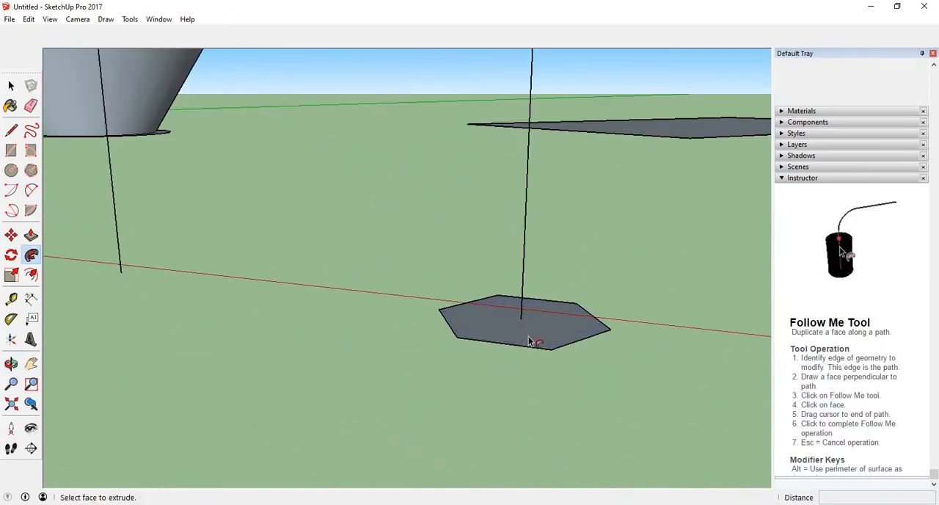
Sweep the hexagon with Follow Me up the vertical line and around the bent path, ending just short of the upper horizontal line's far corner.
{"action": "left_click_drag", "start_coordinate": [521, 333], "coordinate": [523, 241]}
{"action": "scroll", "coordinate": [523, 241], "scroll_direction": "down", "scroll_amount": 4}
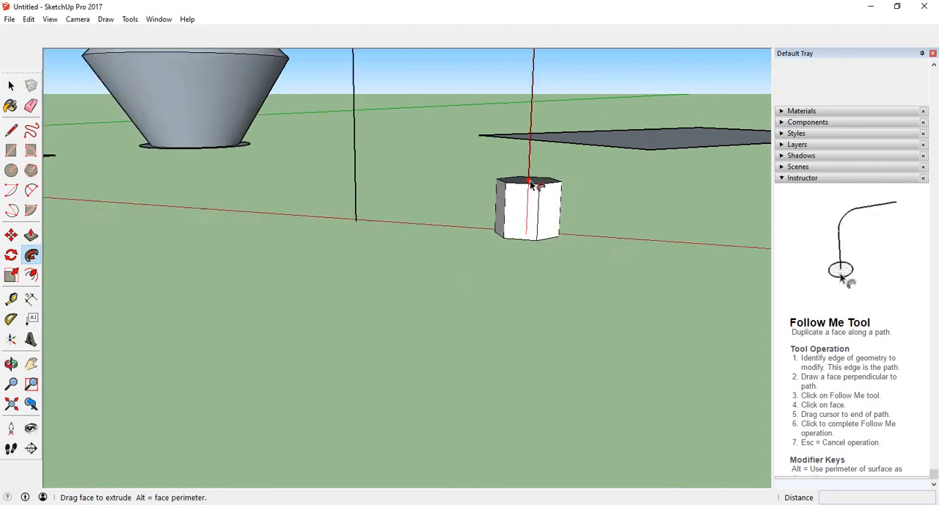
{"action": "middle_click_drag", "start_coordinate": [524, 188], "coordinate": [491, 272]}
{"action": "scroll", "coordinate": [492, 271], "scroll_direction": "down", "scroll_amount": 2}
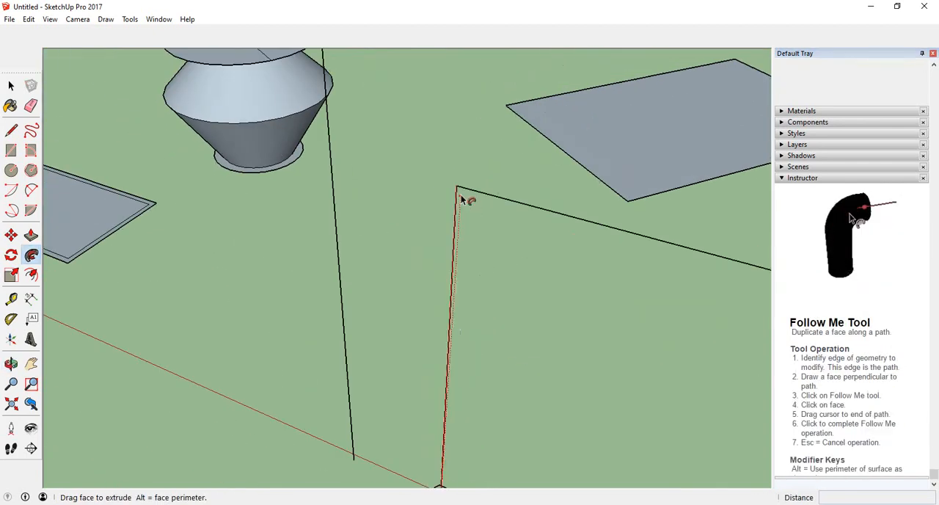
{"action": "scroll", "coordinate": [606, 219], "scroll_direction": "down", "scroll_amount": 4}
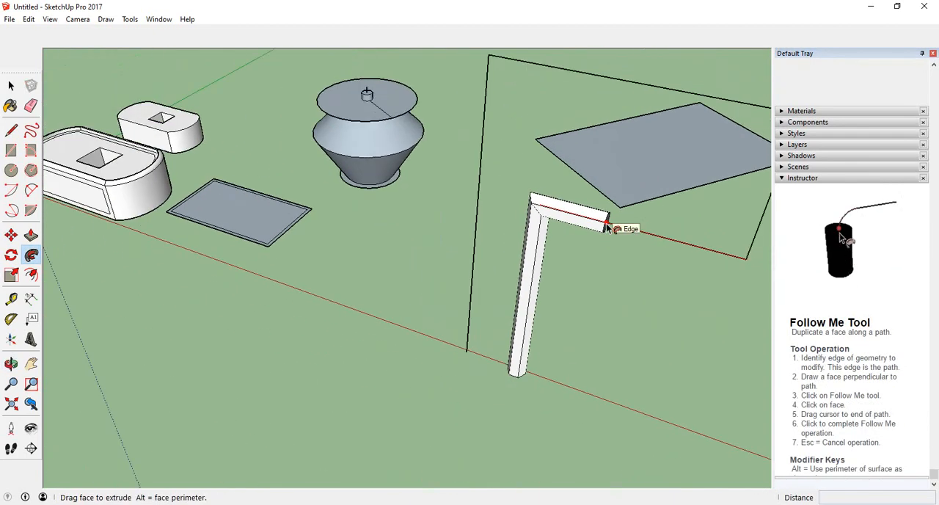
{"action": "middle_click_drag", "start_coordinate": [610, 225], "coordinate": [527, 243]}
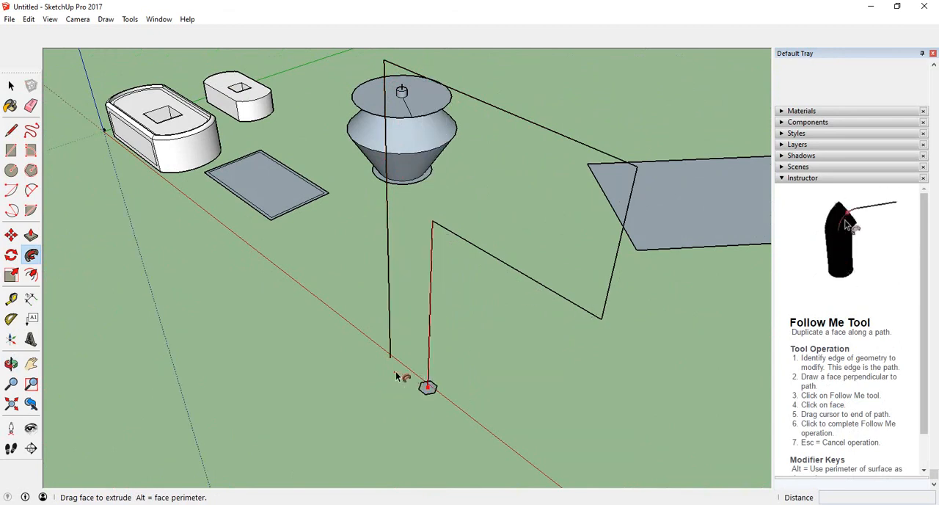
{"action": "middle_click_drag", "start_coordinate": [399, 377], "coordinate": [442, 375]}
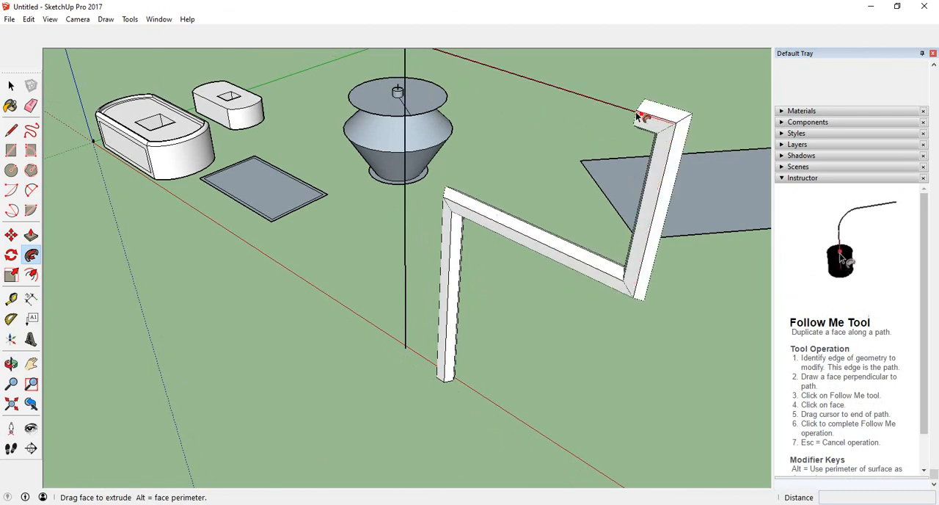
{"action": "middle_click_drag", "start_coordinate": [601, 95], "coordinate": [618, 128]}
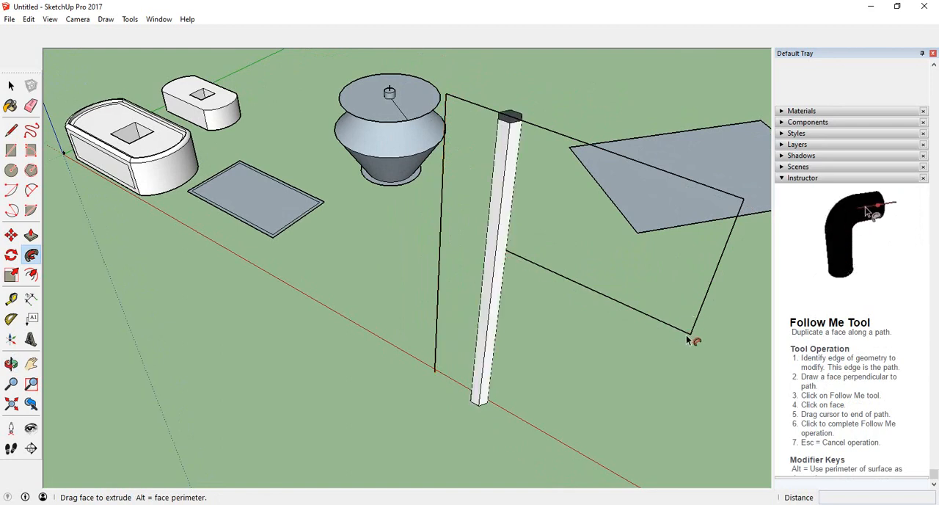
{"action": "middle_click_drag", "start_coordinate": [512, 271], "coordinate": [487, 212]}
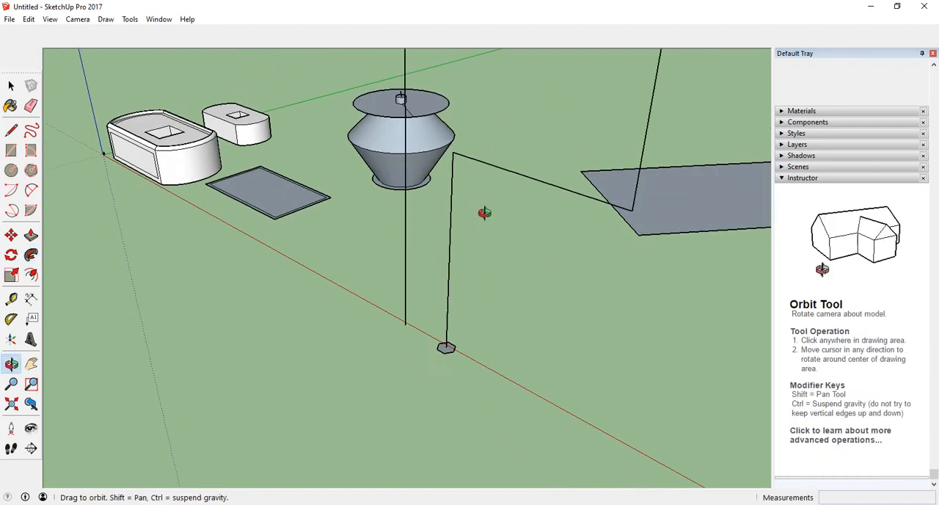
{"action": "middle_click_drag", "start_coordinate": [551, 204], "coordinate": [491, 254]}
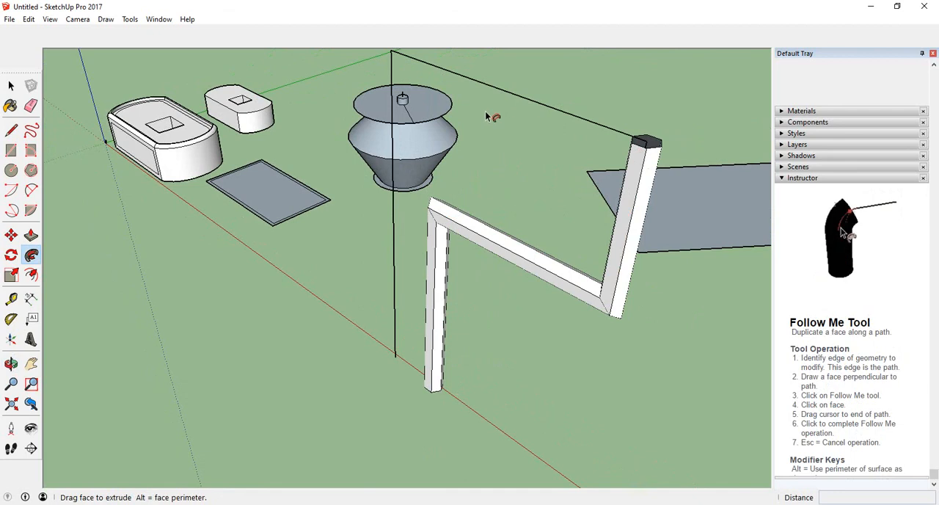
{"action": "left_click", "coordinate": [409, 61]}
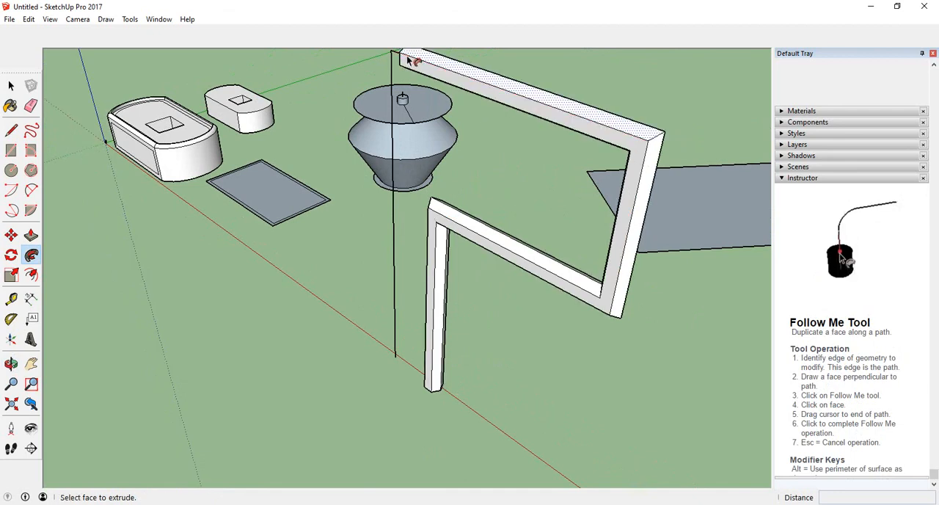
Examine the hexagonal sweep and the neighbouring Follow Me models from several angles and distances.
{"action": "middle_click_drag", "start_coordinate": [411, 61], "coordinate": [567, 245]}
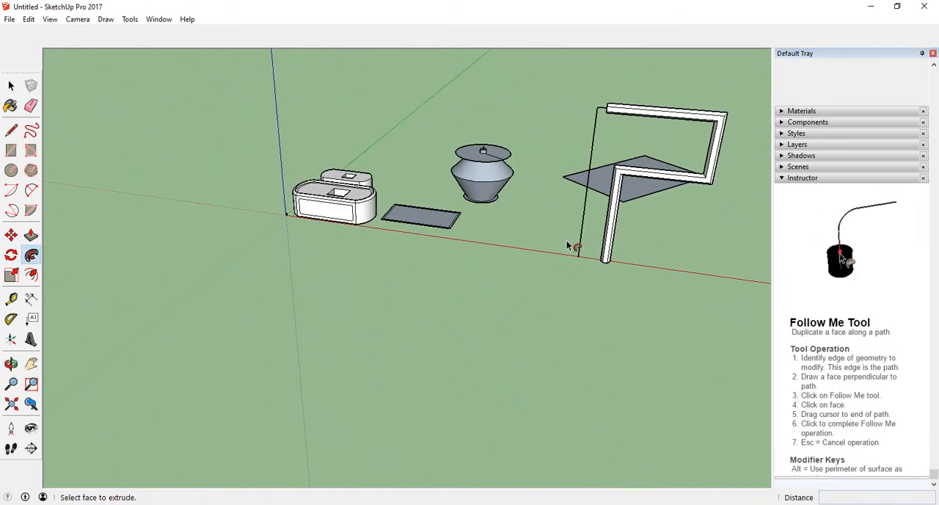
{"action": "scroll", "coordinate": [349, 259], "scroll_direction": "down", "scroll_amount": 2}
{"action": "scroll", "coordinate": [591, 207], "scroll_direction": "up", "scroll_amount": 3}
{"action": "scroll", "coordinate": [521, 167], "scroll_direction": "up", "scroll_amount": 3}
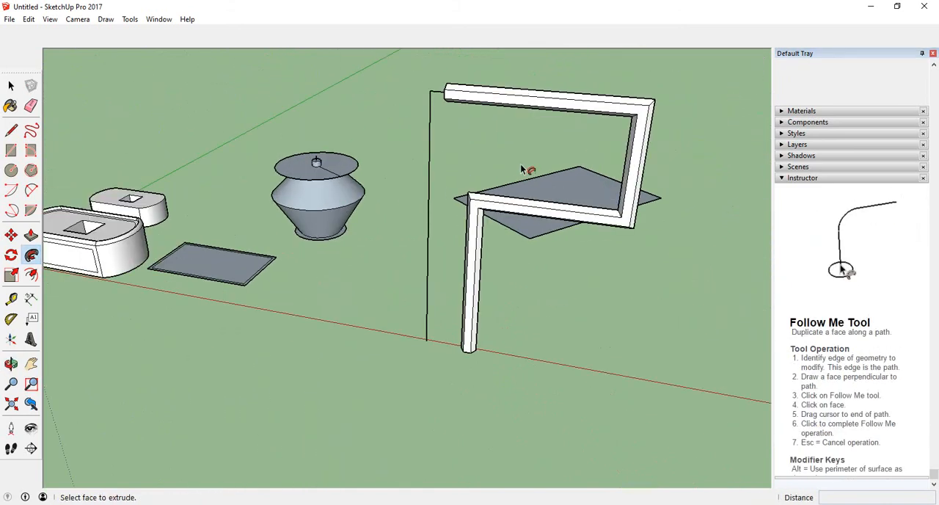
{"action": "scroll", "coordinate": [484, 175], "scroll_direction": "down", "scroll_amount": 2}
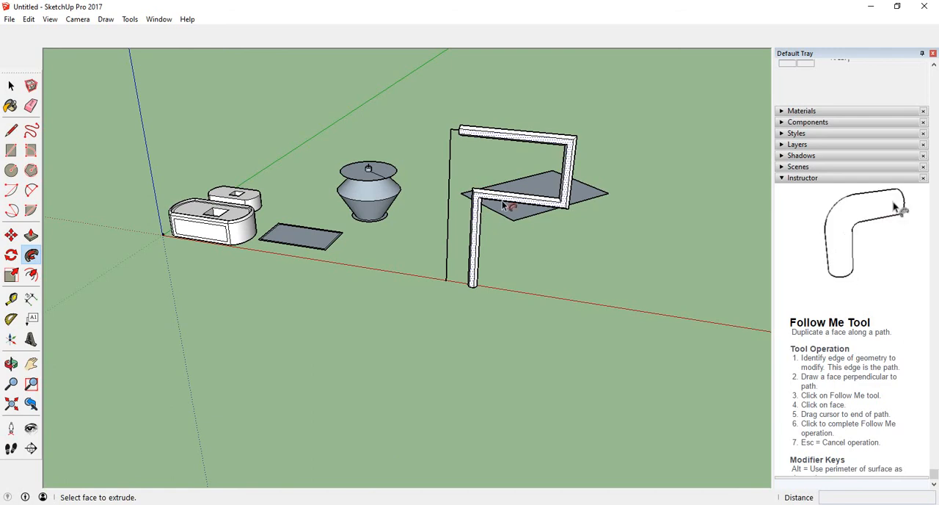
{"action": "middle_click_drag", "start_coordinate": [503, 206], "coordinate": [228, 196]}
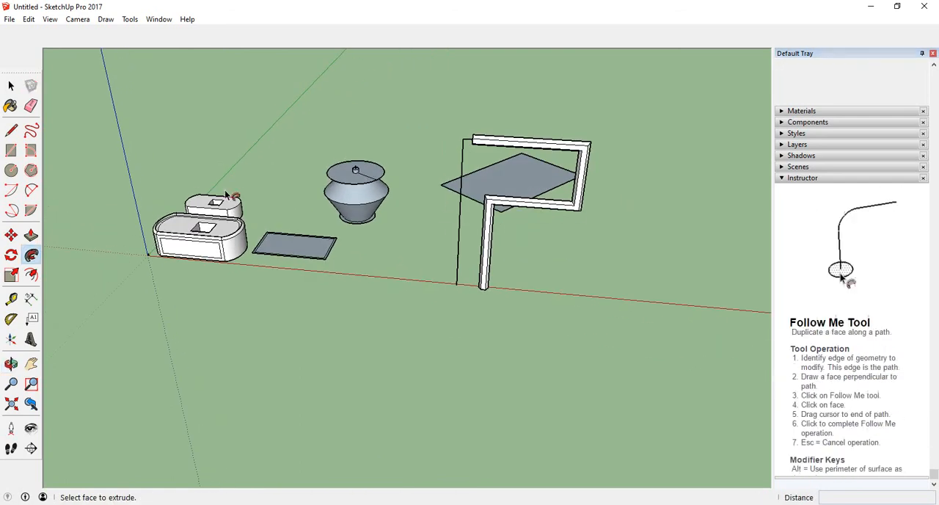